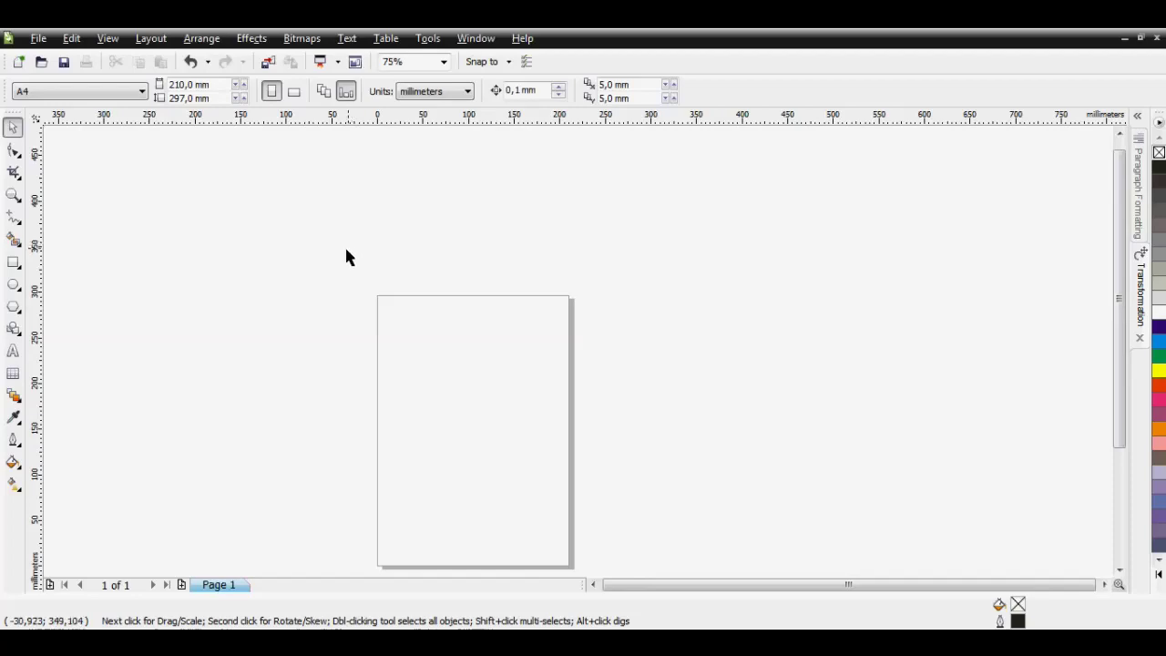
Draw a rectangle about 60 by 74 mm in the upper right part of the page
left_click(13, 264)
left_click_drag(480, 320, 536, 387)
left_click(14, 194)
left_click_drag(458, 312, 589, 401)
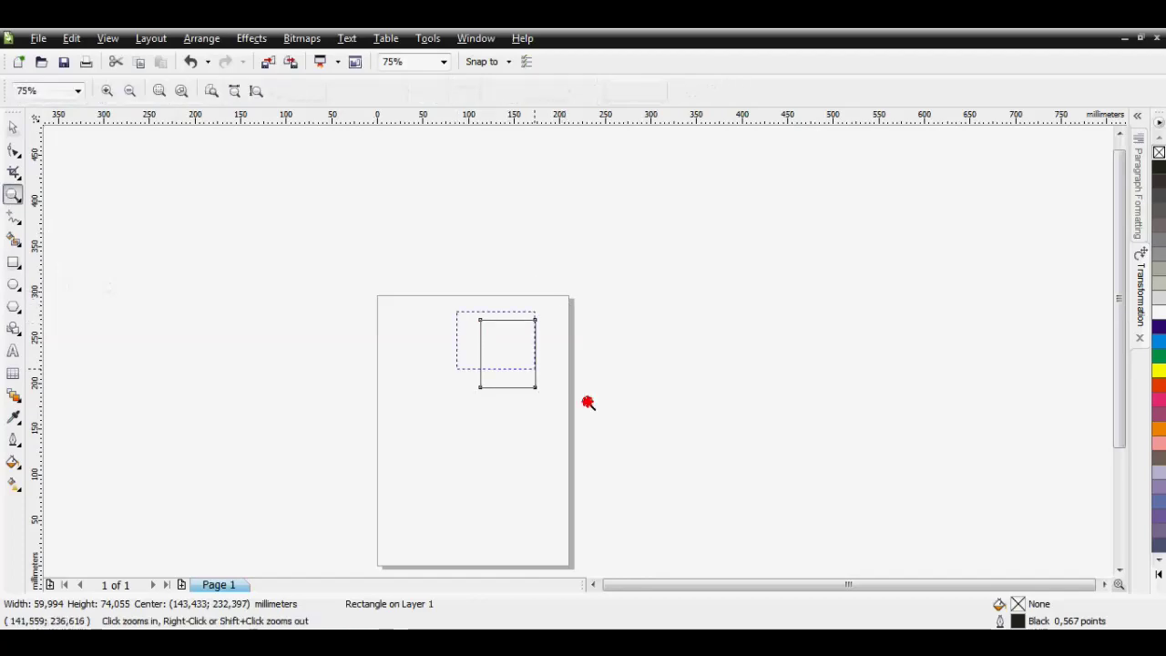
left_click_drag(576, 159, 758, 430)
left_click(12, 128)
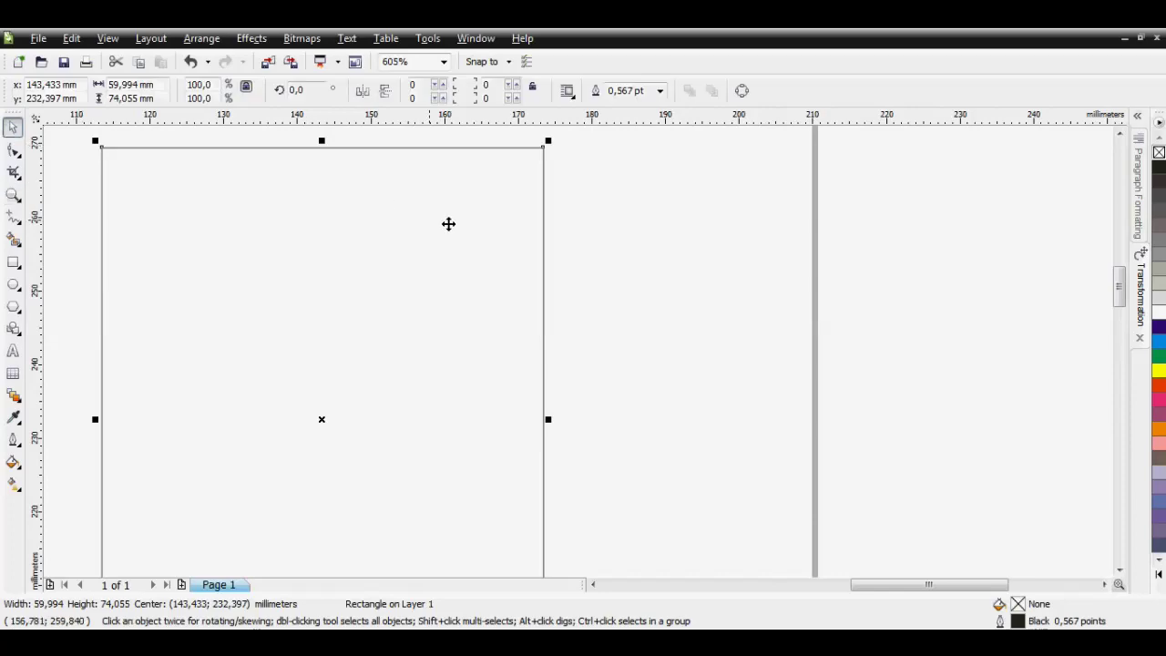
Fill the rectangle with Pink after trying other palette colours
left_click(1159, 355)
left_click(1159, 401)
left_click(1159, 443)
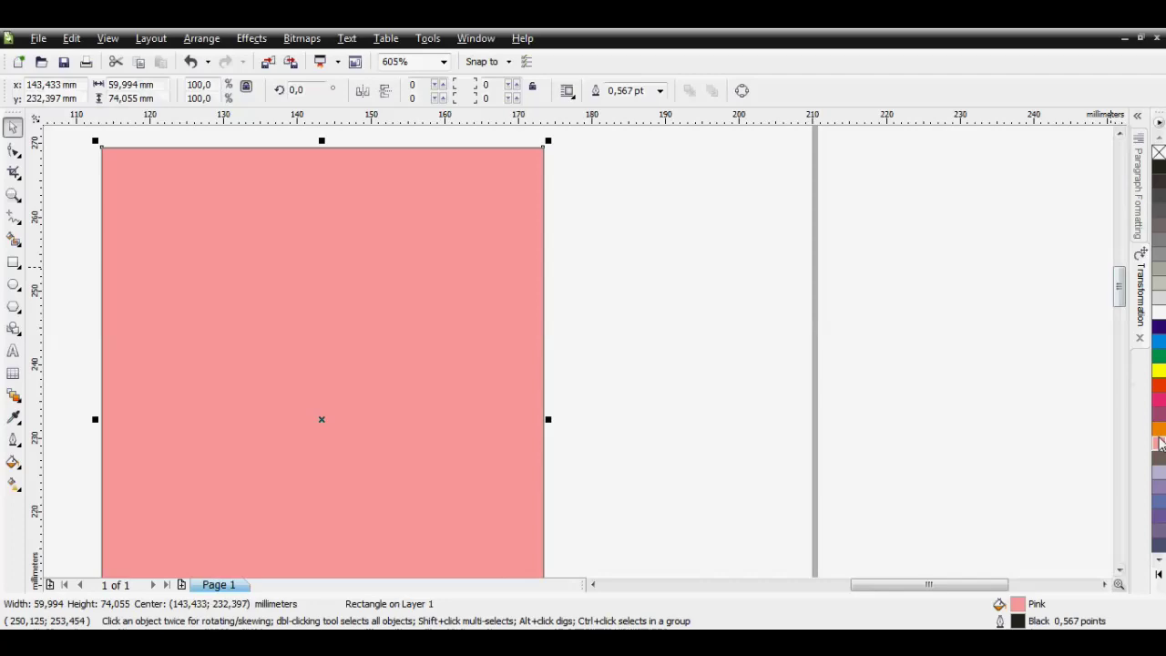
Try Green and Orange as the rectangle's outline colour, ending with Powder Blue
right_click(1159, 355)
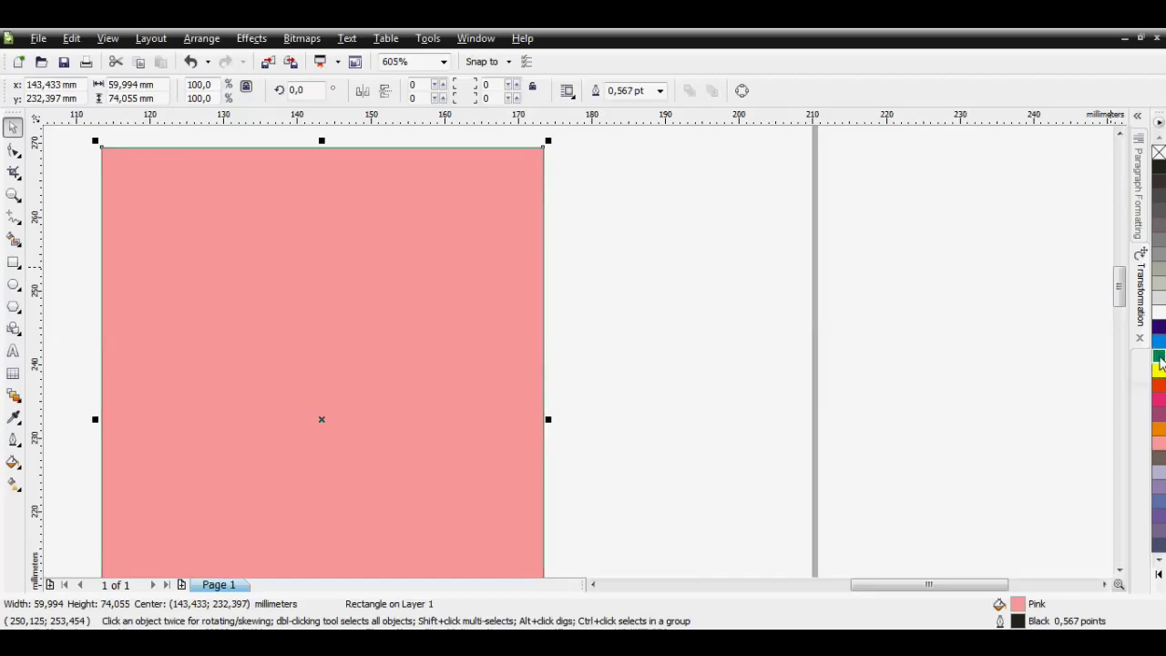
left_click(13, 194)
left_click_drag(491, 141, 592, 211)
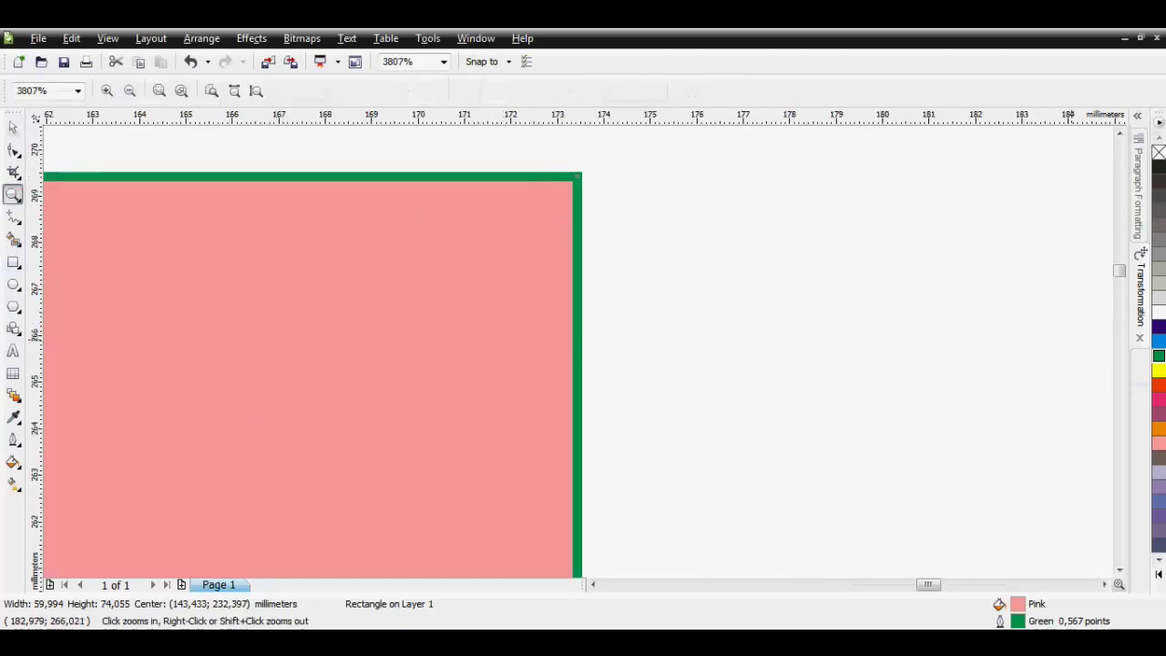
right_click(1159, 400)
right_click(1158, 428)
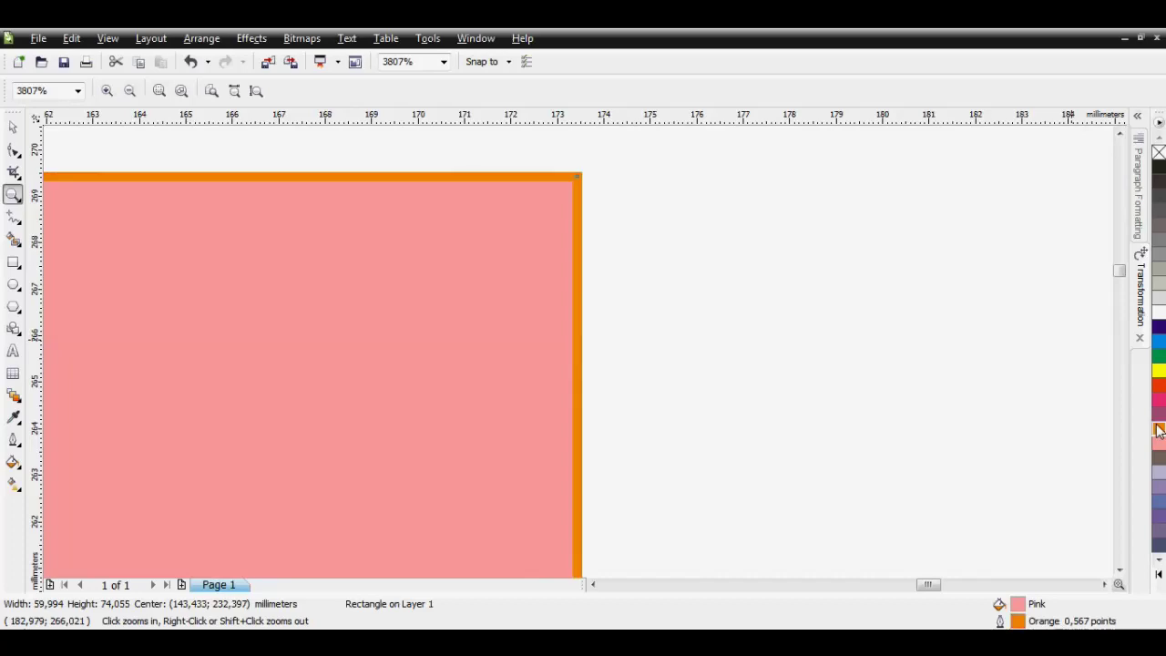
right_click(1158, 472)
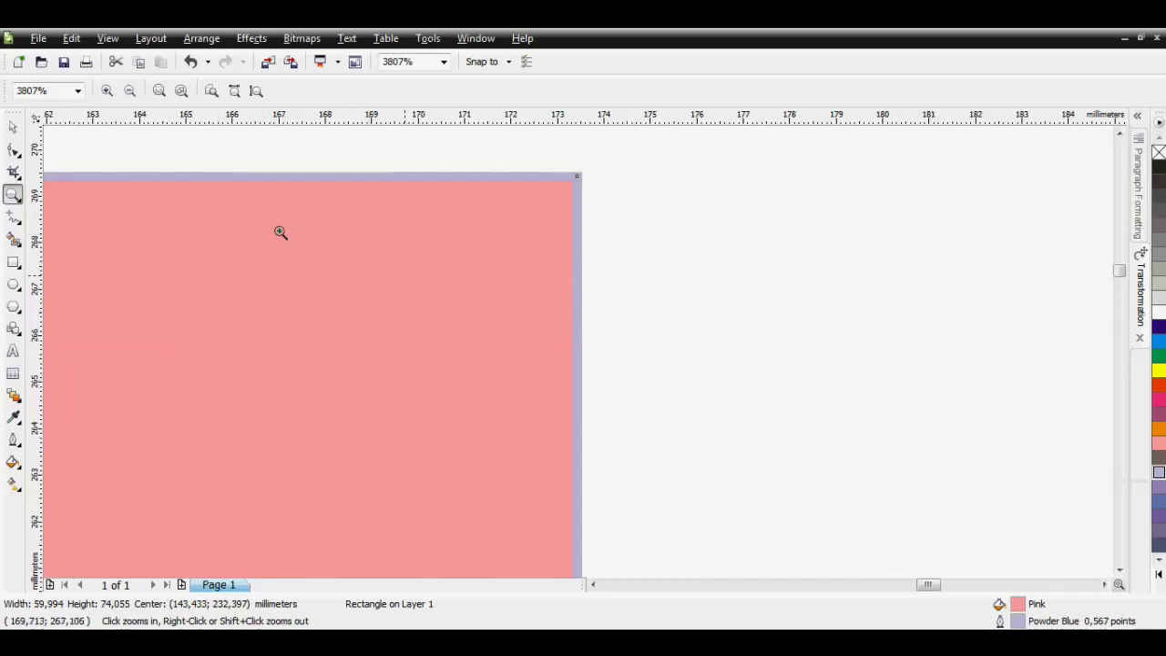
Change the large rectangle's fill colour to Red
left_click(1159, 355)
left_click(1160, 388)
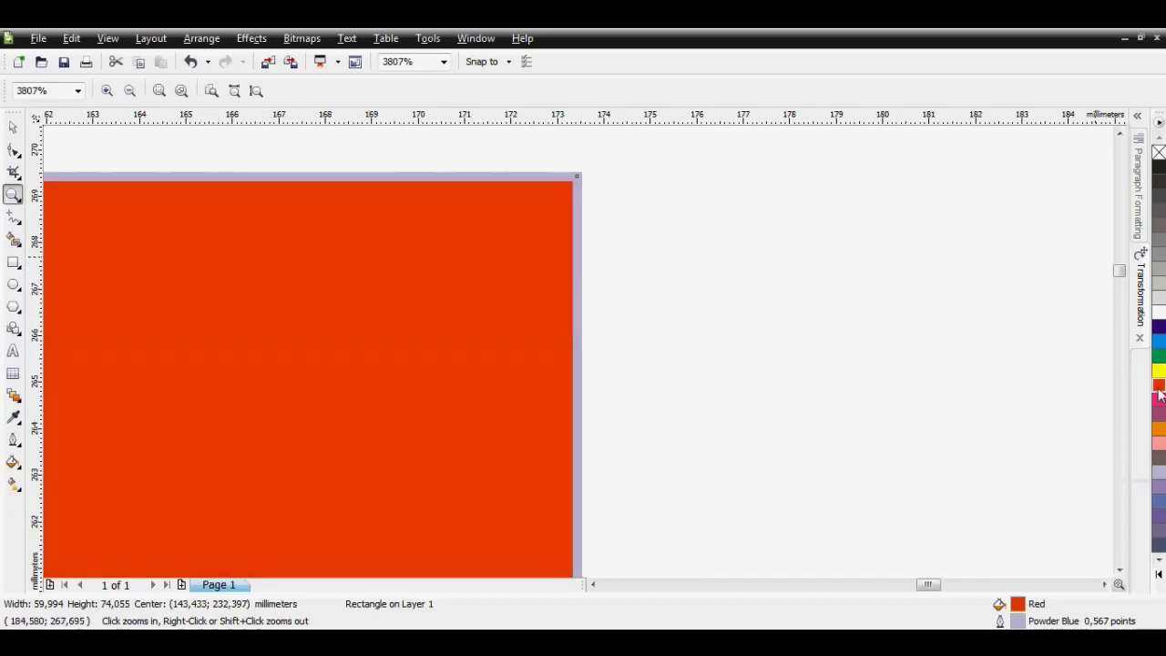
left_click(13, 127)
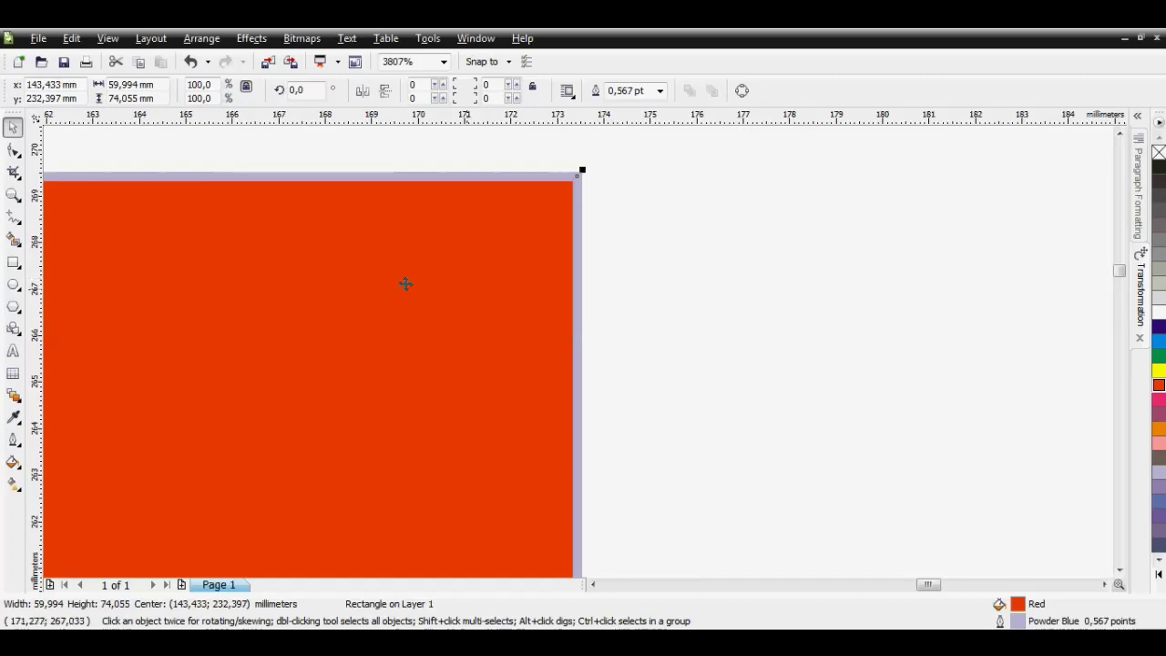
Convert the red rectangle to a 300 dpi RGB Color (24-bit) bitmap with anti-aliasing and a transparent background
key("z")
scroll(467, 334, "down", 3)
right_click(467, 334)
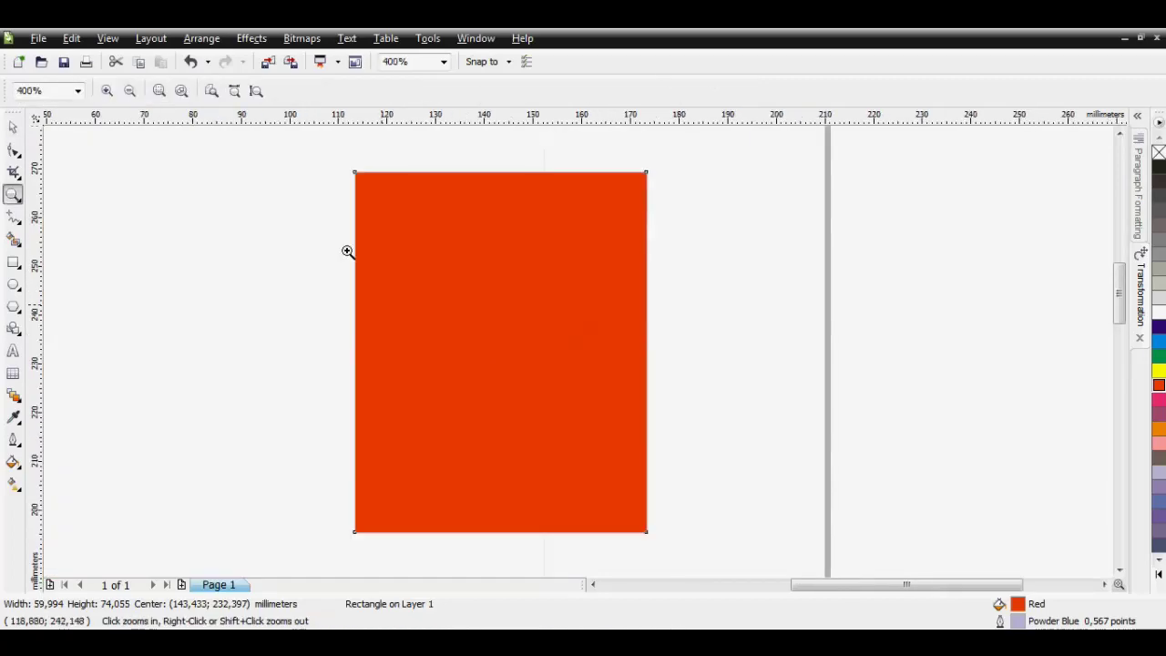
key("space")
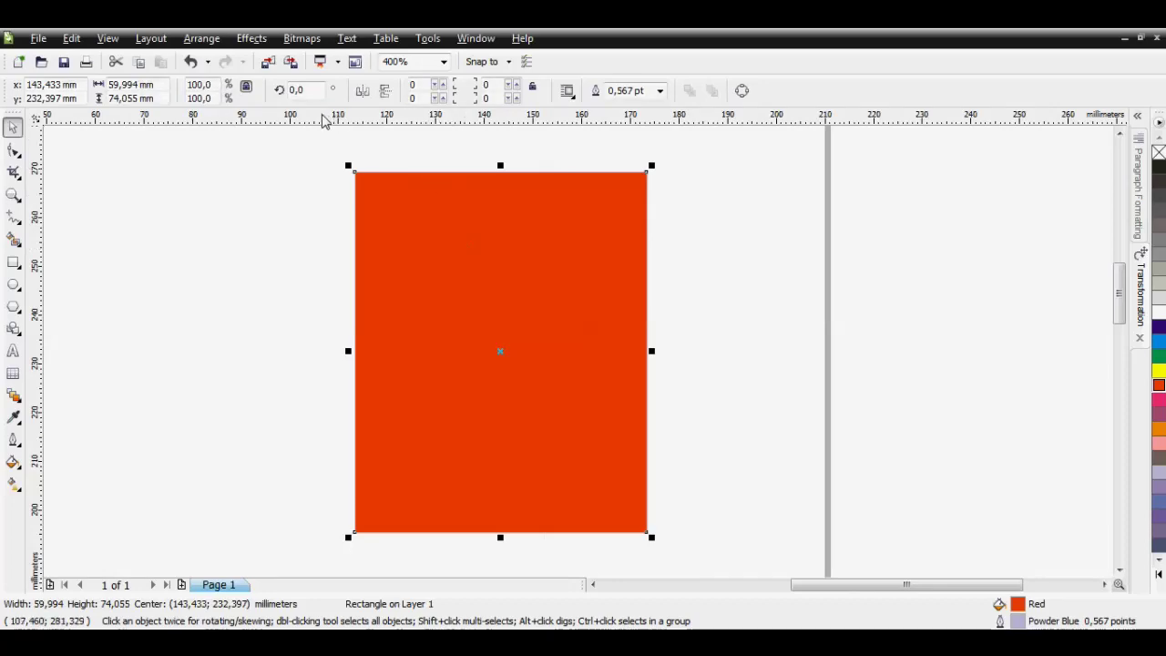
left_click(303, 40)
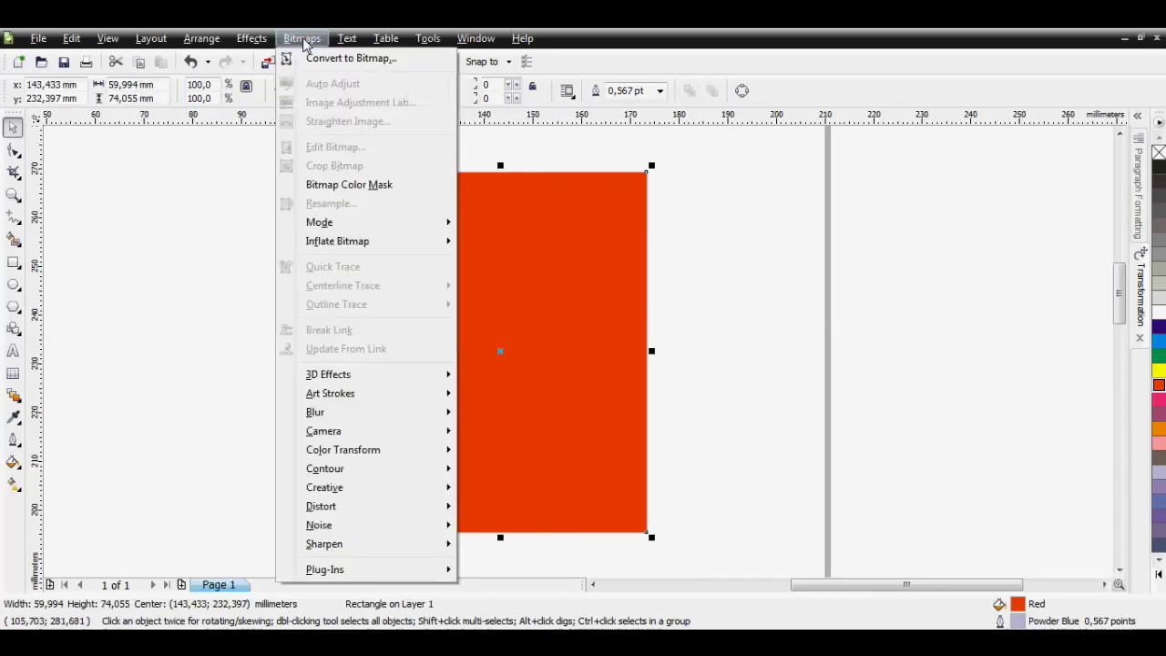
left_click(346, 60)
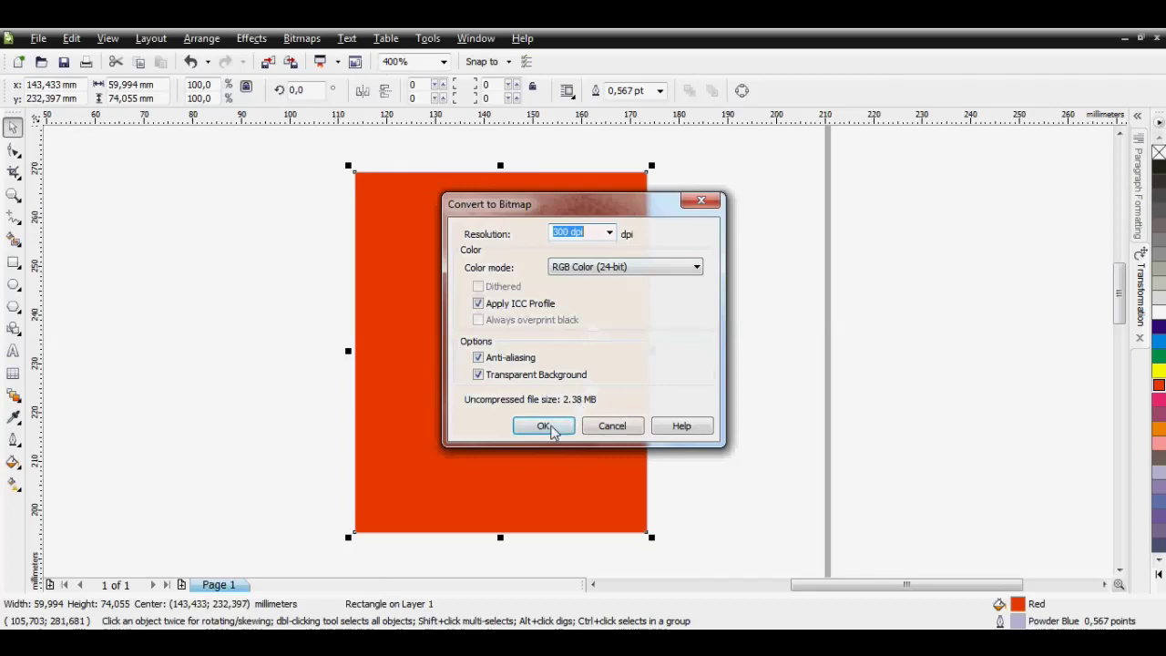
left_click(545, 427)
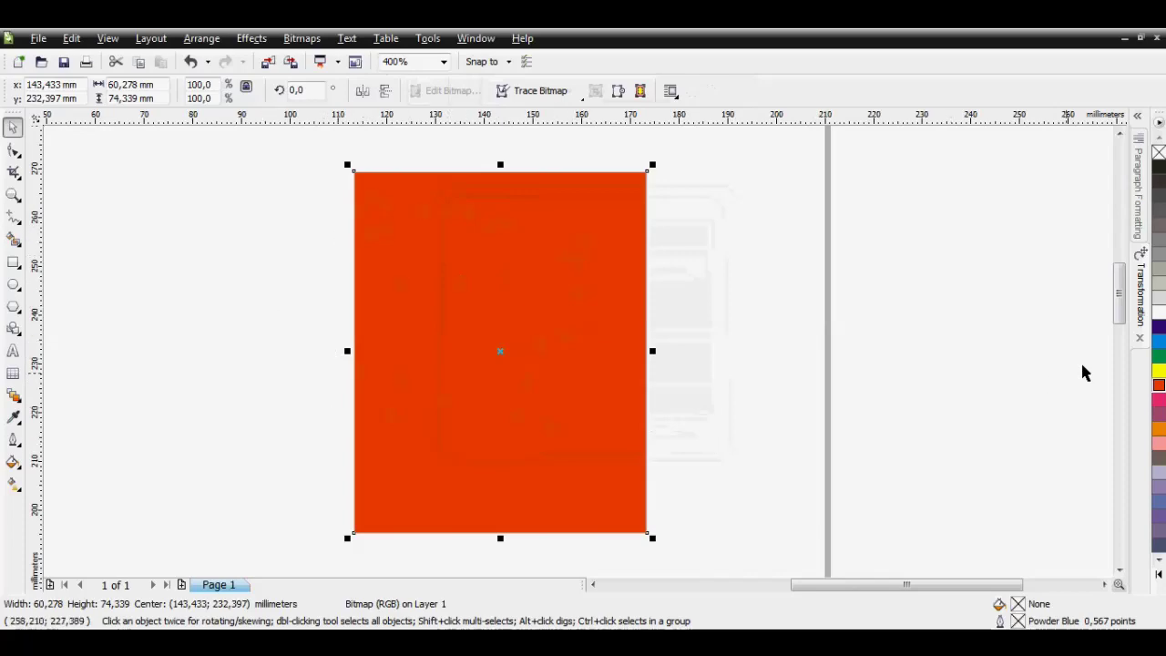
key("ctrl+z")
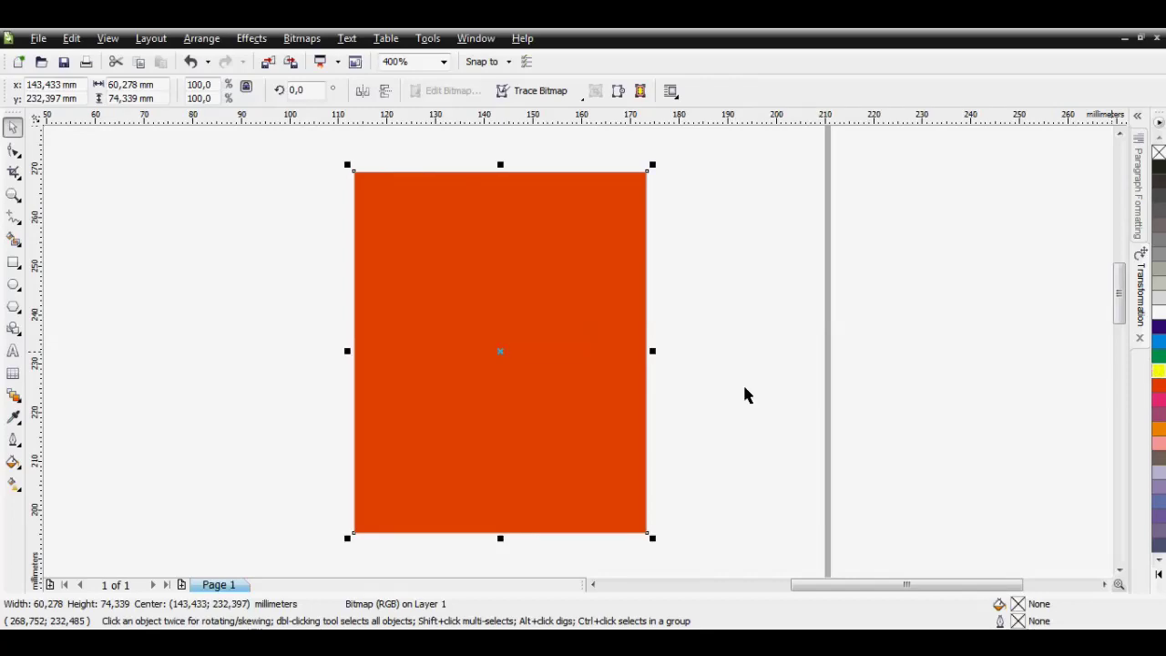
Draw a rectangle about 18 by 21 mm beside the bitmap's left edge and fill it with Cyan
left_click(14, 262)
left_click_drag(249, 250, 338, 355)
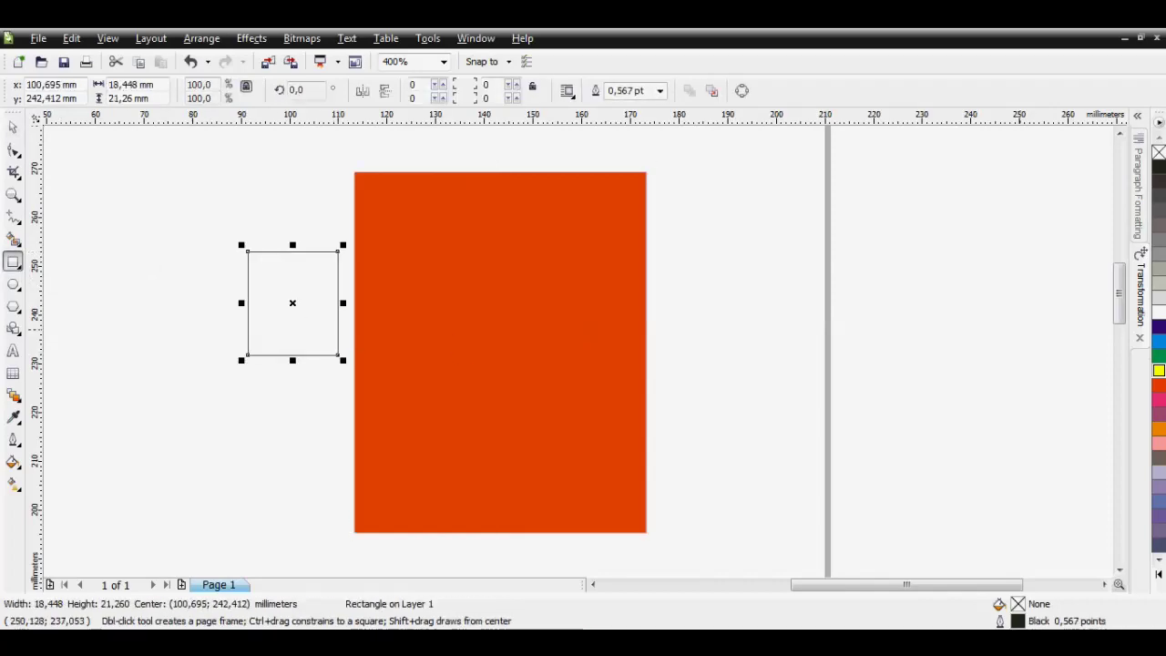
left_click(1158, 341)
left_click(1159, 399)
left_click(1159, 429)
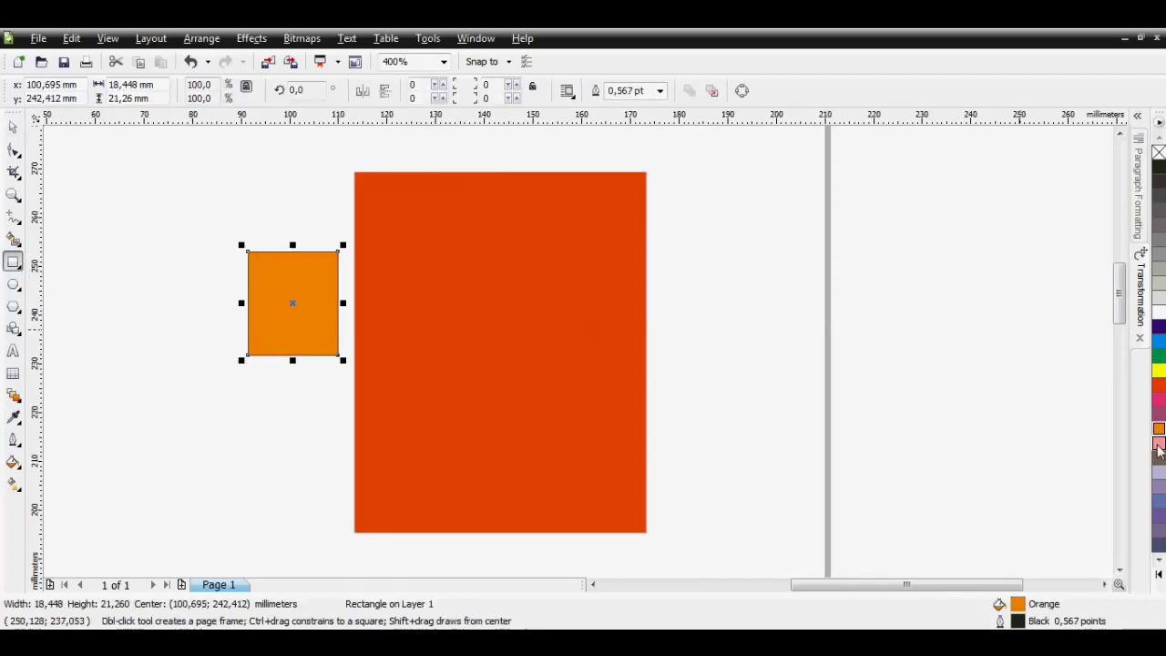
left_click(1158, 443)
left_click(1158, 342)
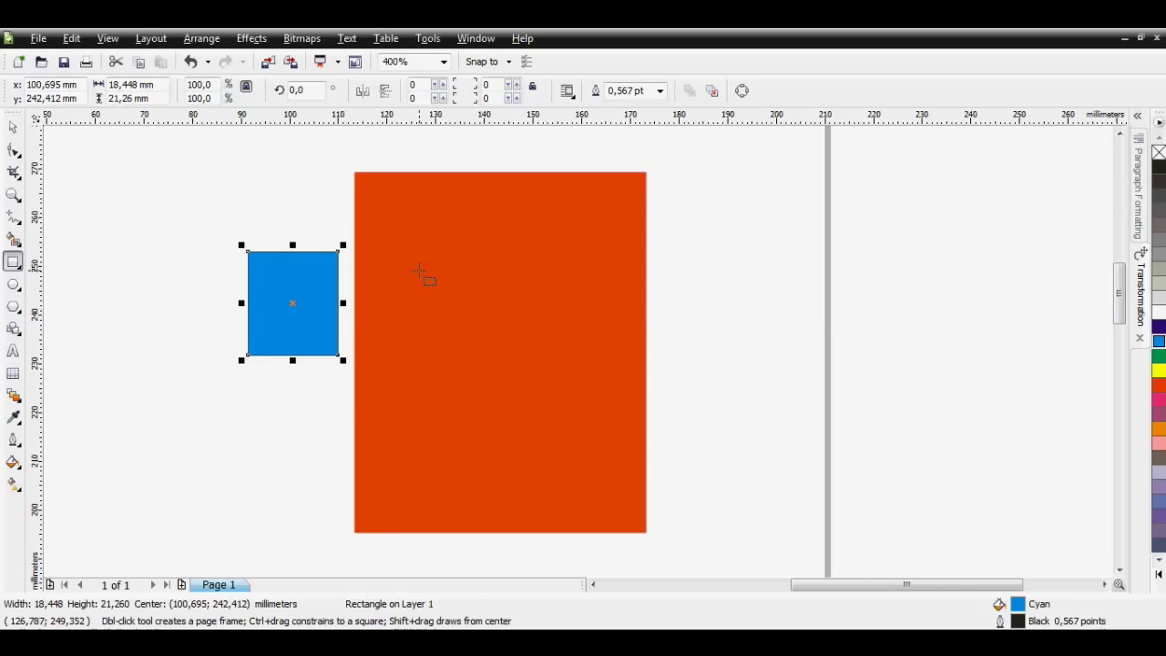
Open the Replace Colors adjustment for the red bitmap and place its dialog clear of the image
key("space")
left_click(509, 238)
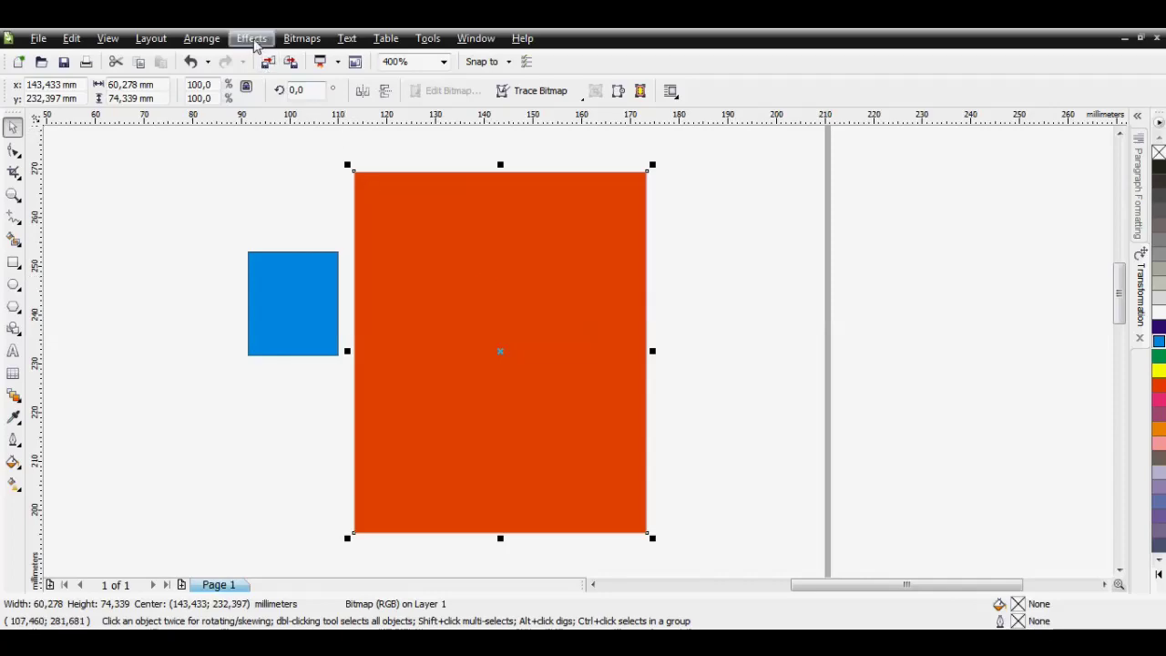
left_click(252, 40)
mouse_move(264, 59)
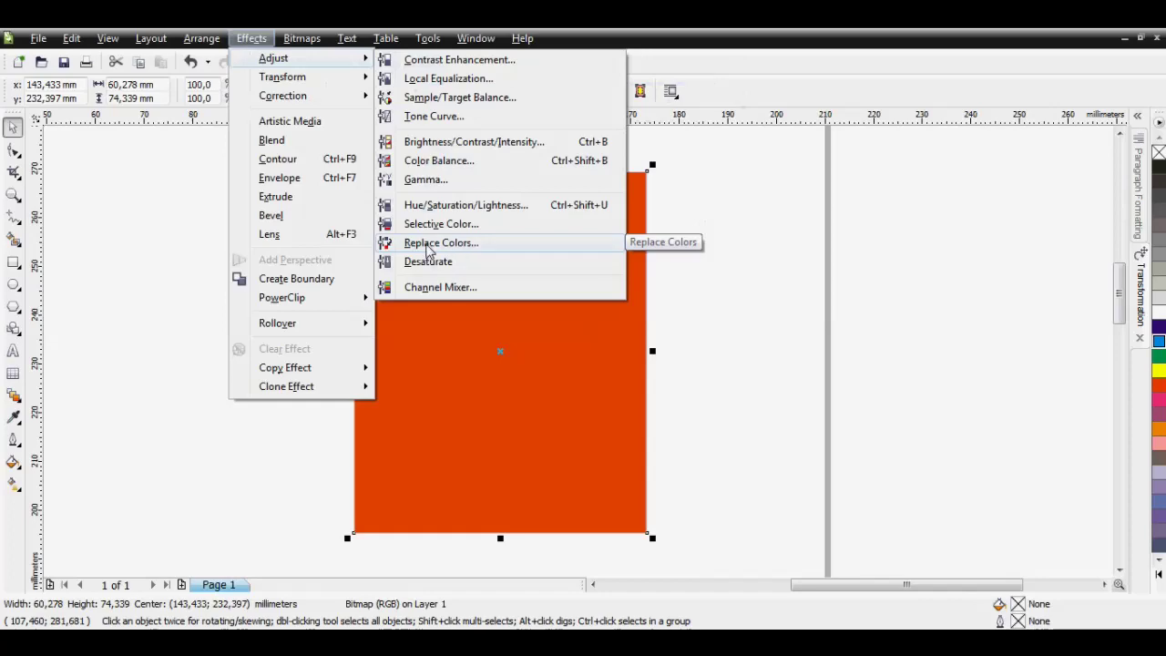
left_click(428, 251)
left_click_drag(469, 191, 772, 154)
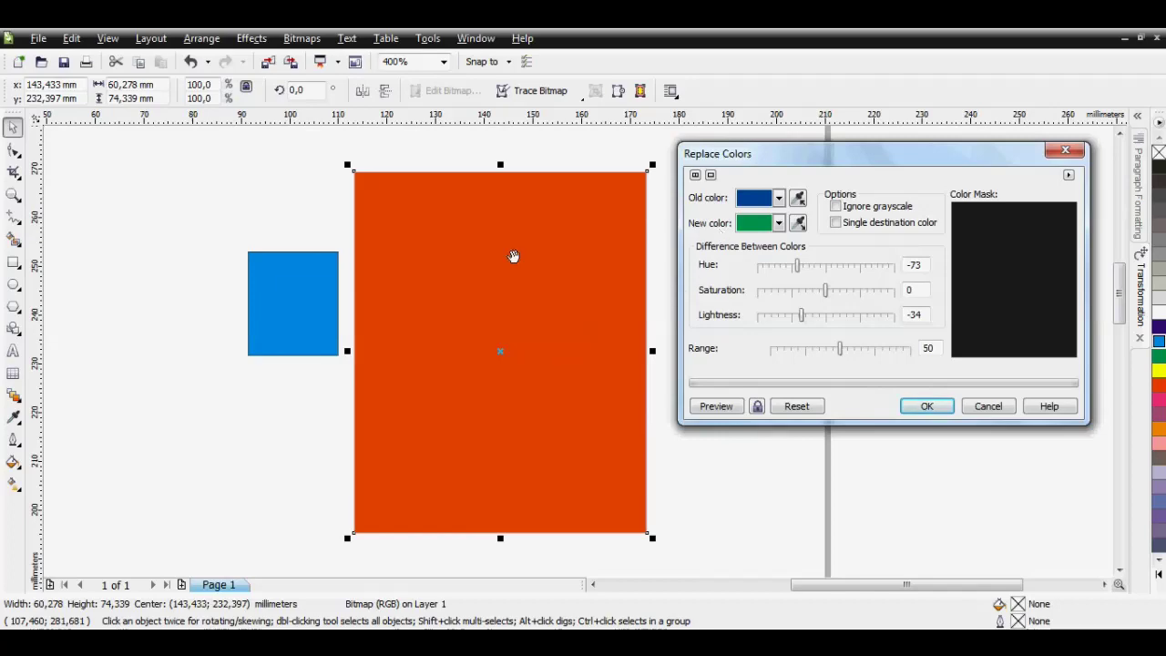
Sample the bitmap's red as the old colour to replace
left_click(779, 199)
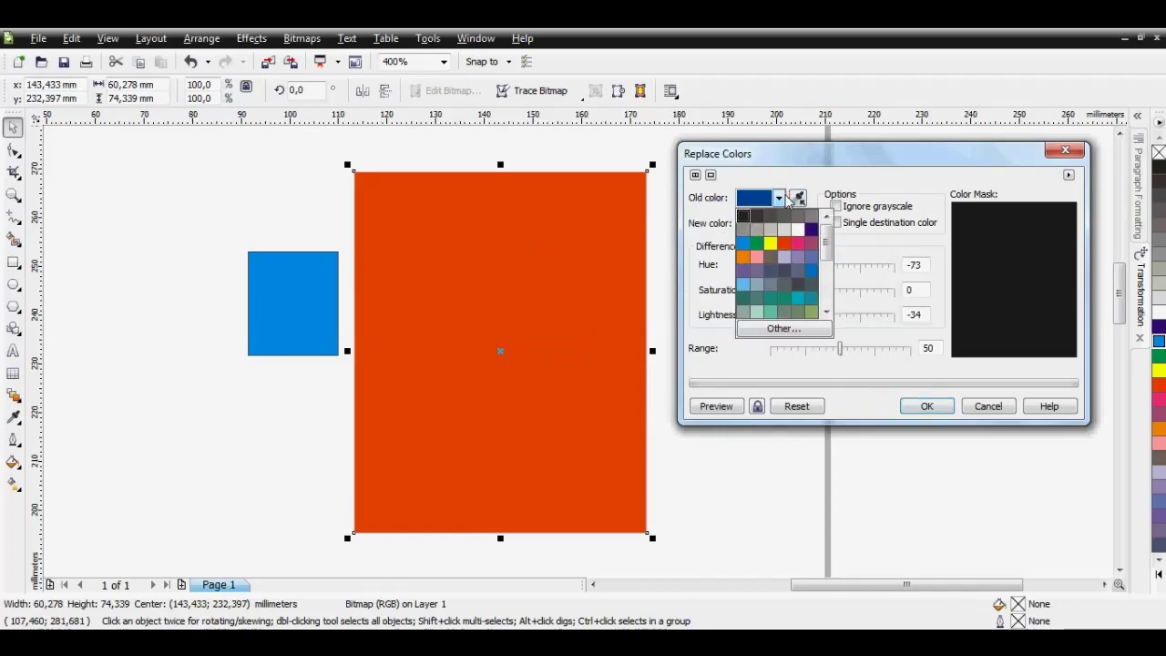
left_click(756, 242)
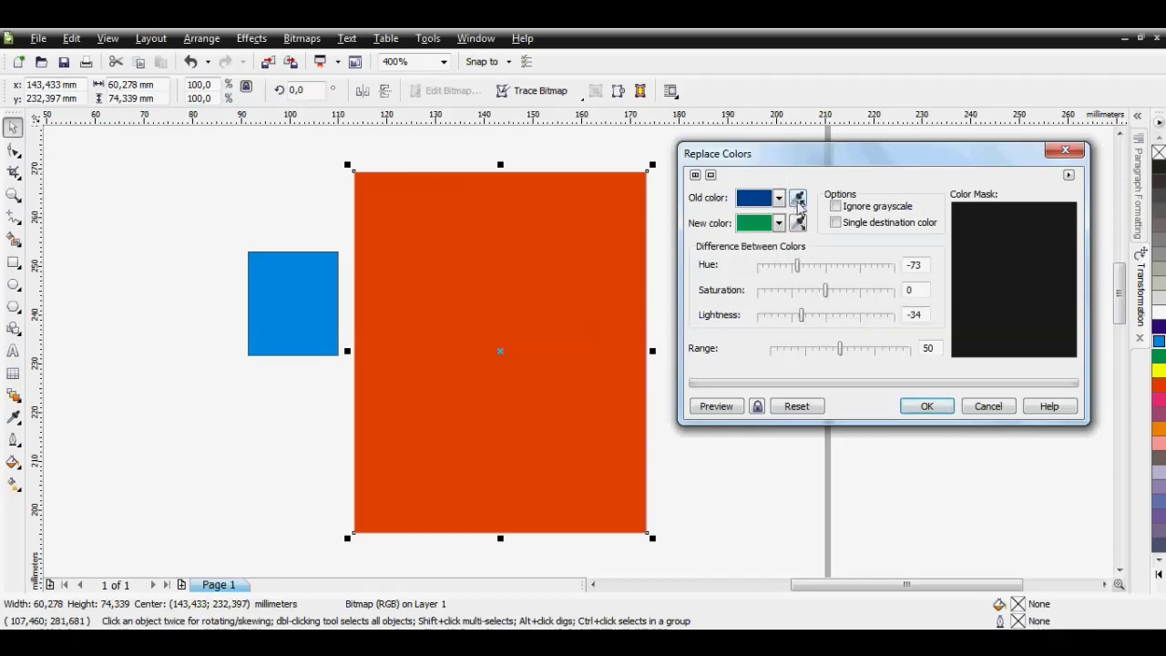
left_click(798, 199)
left_click(461, 268)
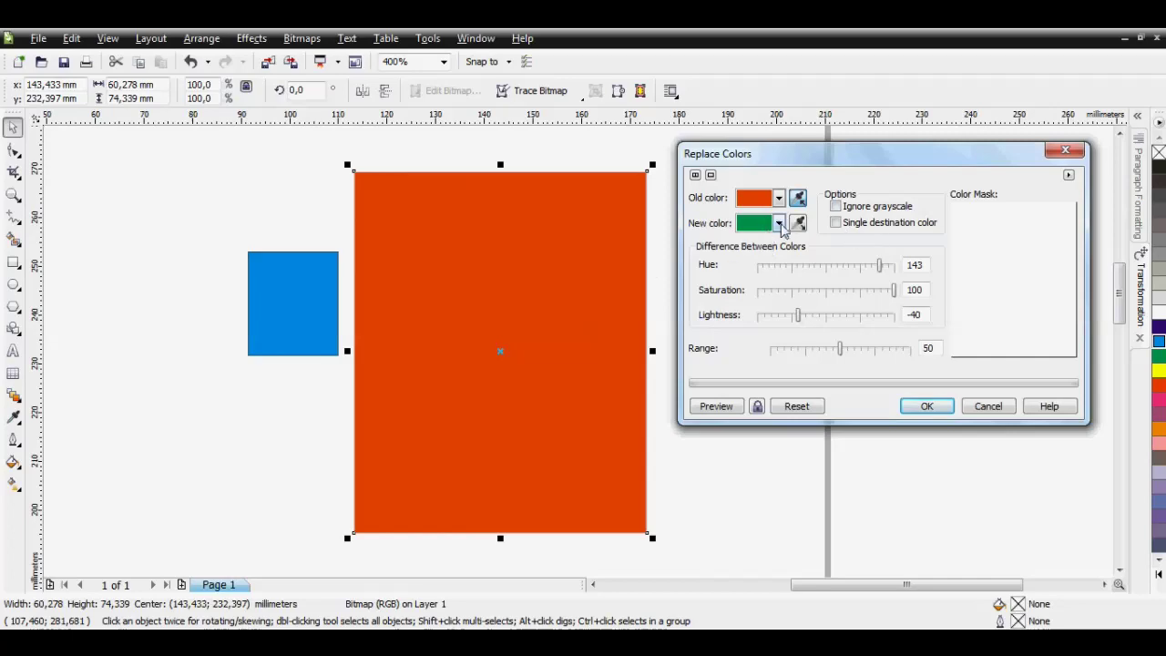
Preview the colour replacement on the bitmap with green and with cyan as the new colour
left_click(780, 224)
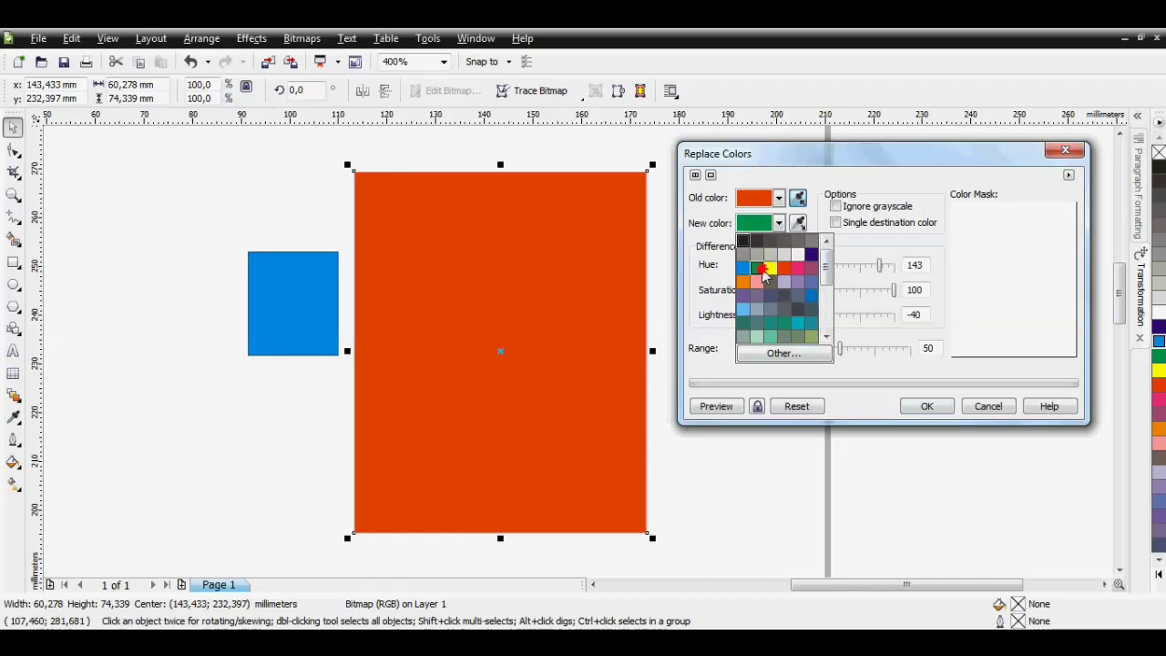
left_click(763, 272)
left_click(716, 410)
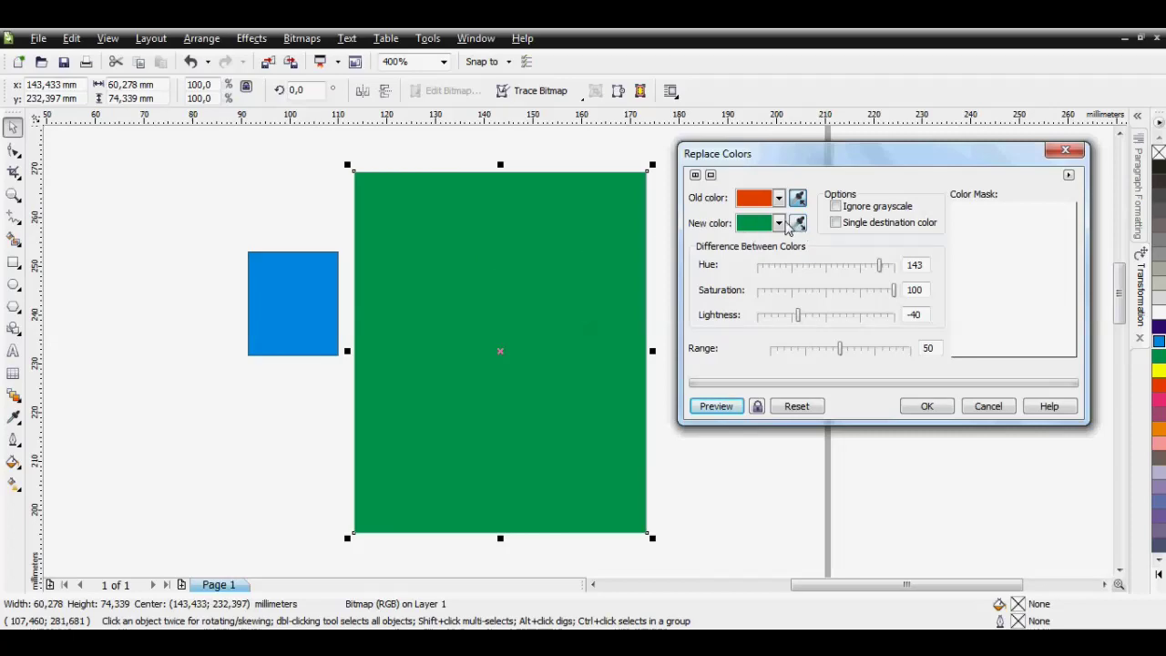
left_click(779, 223)
left_click(745, 269)
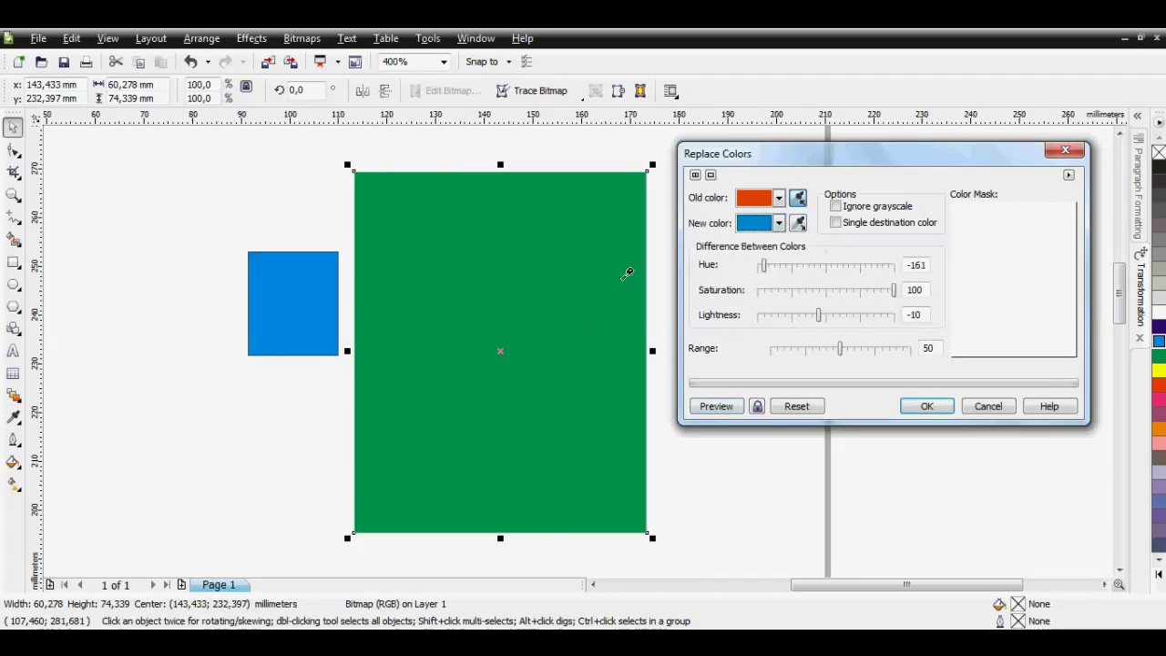
left_click(716, 406)
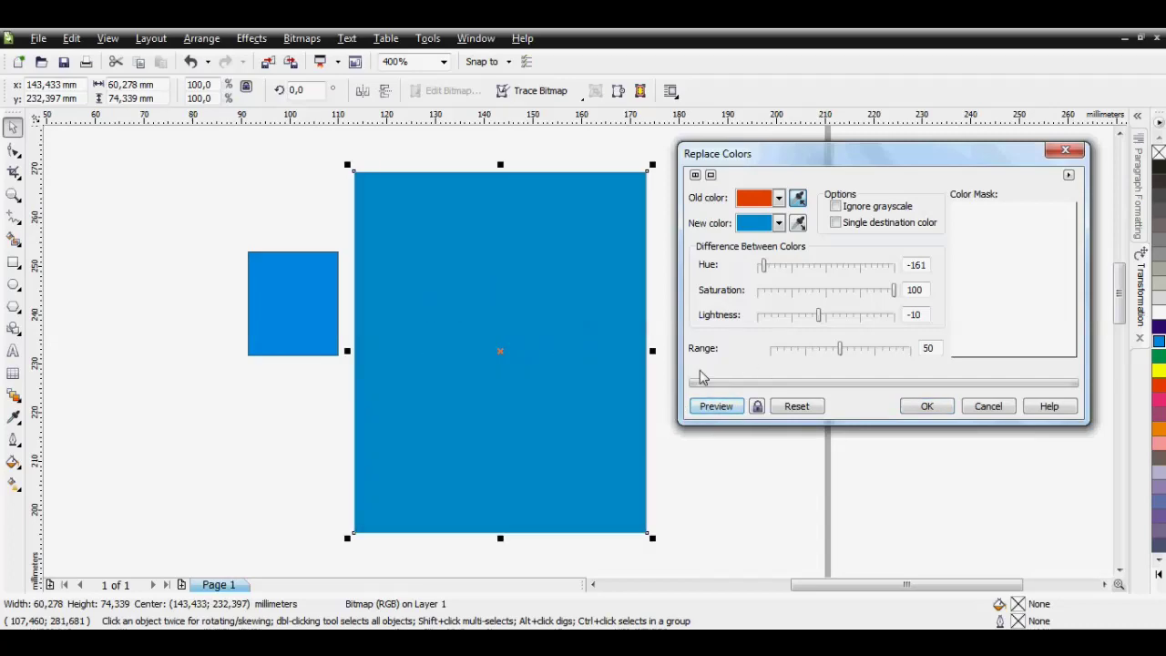
Turn on automatic preview and try yellow and dark teal as the new colour
left_click(757, 407)
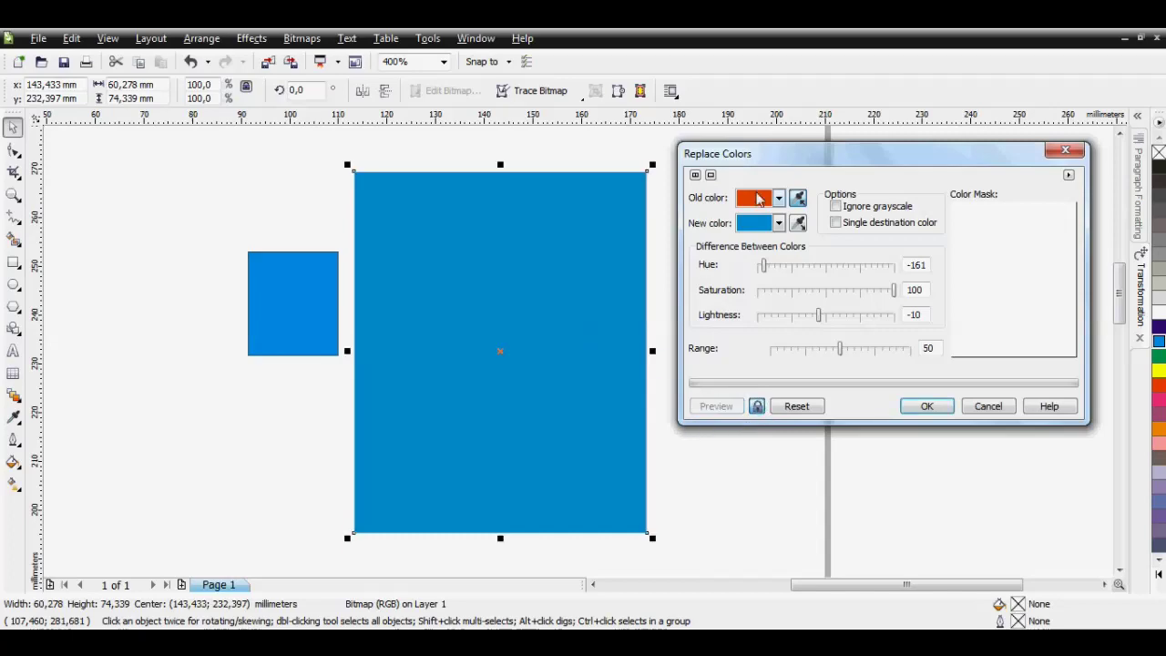
left_click(782, 224)
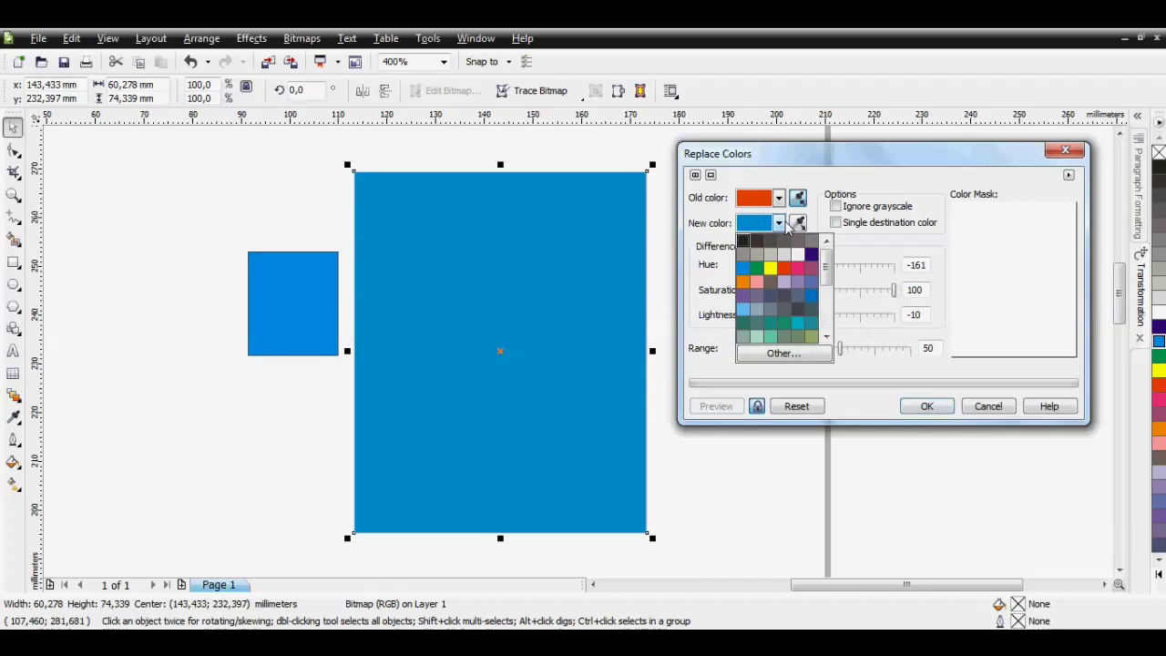
left_click(770, 267)
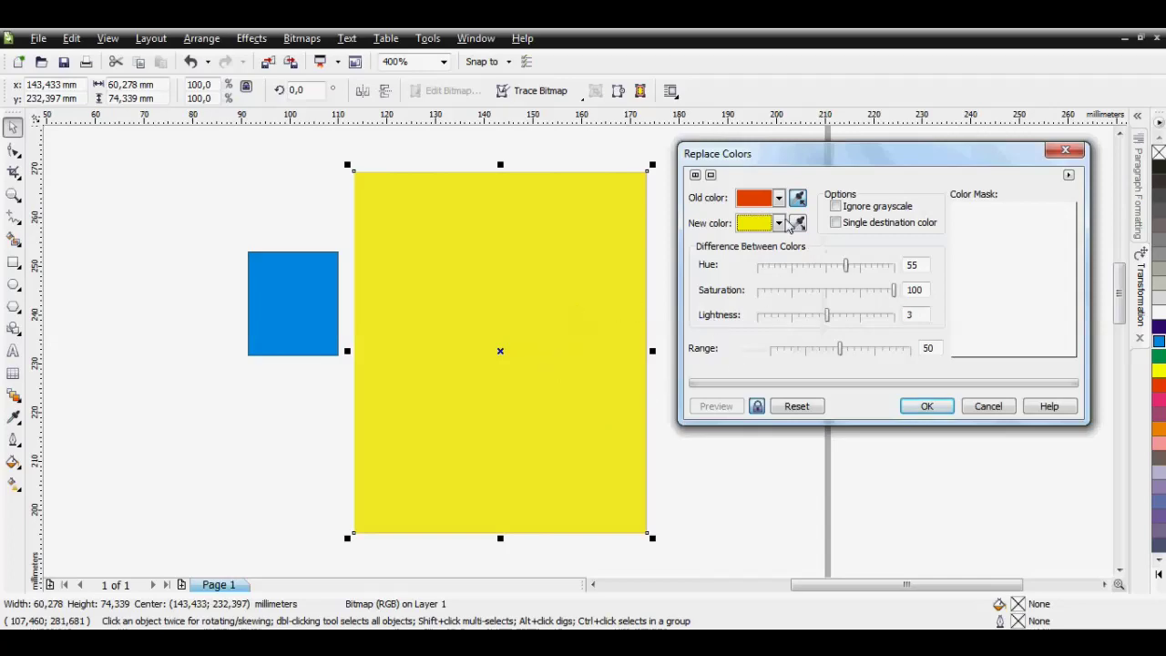
left_click(779, 223)
left_click_drag(823, 276, 823, 296)
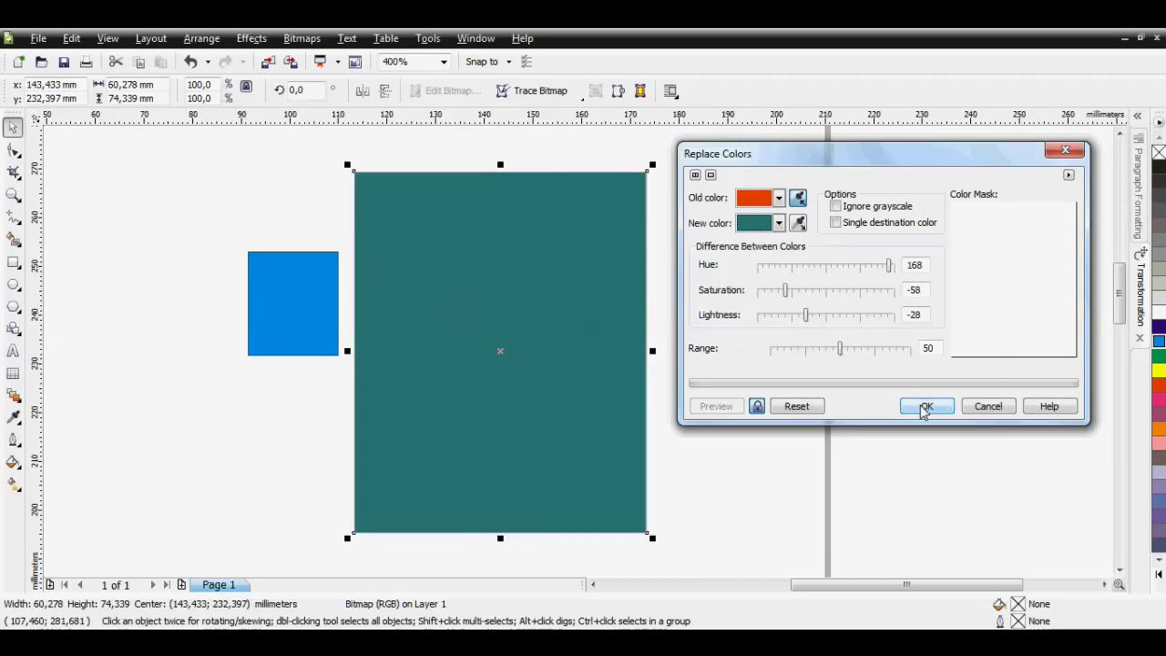
Set the new colour to green and apply the colour replacement to the bitmap
left_click(779, 224)
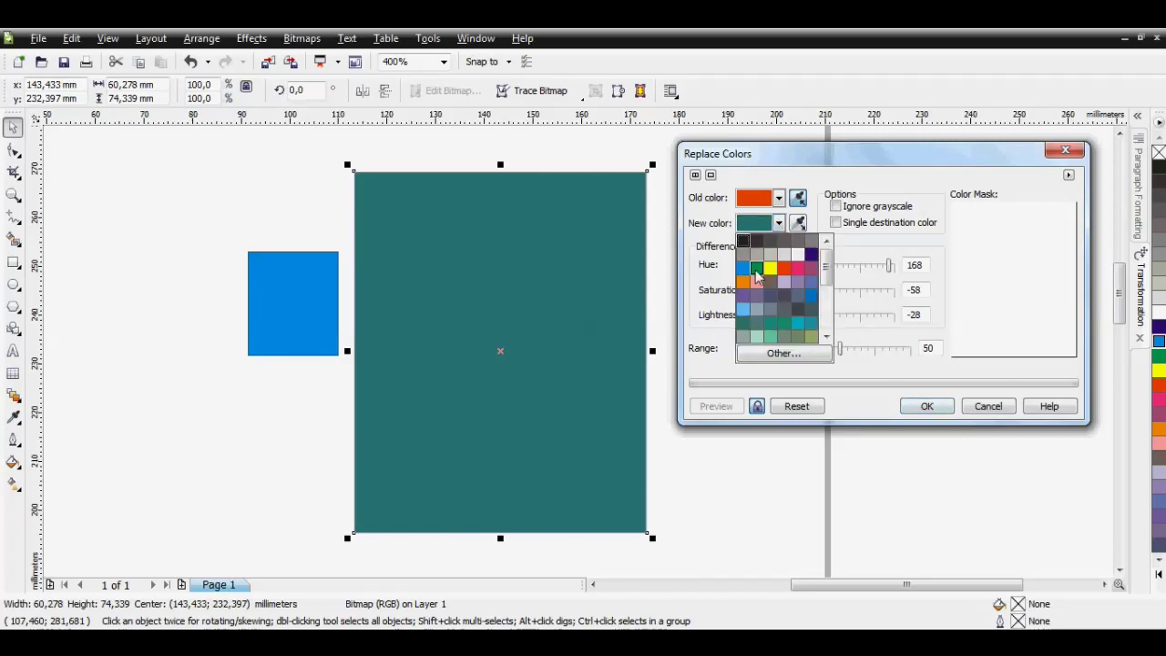
left_click(756, 271)
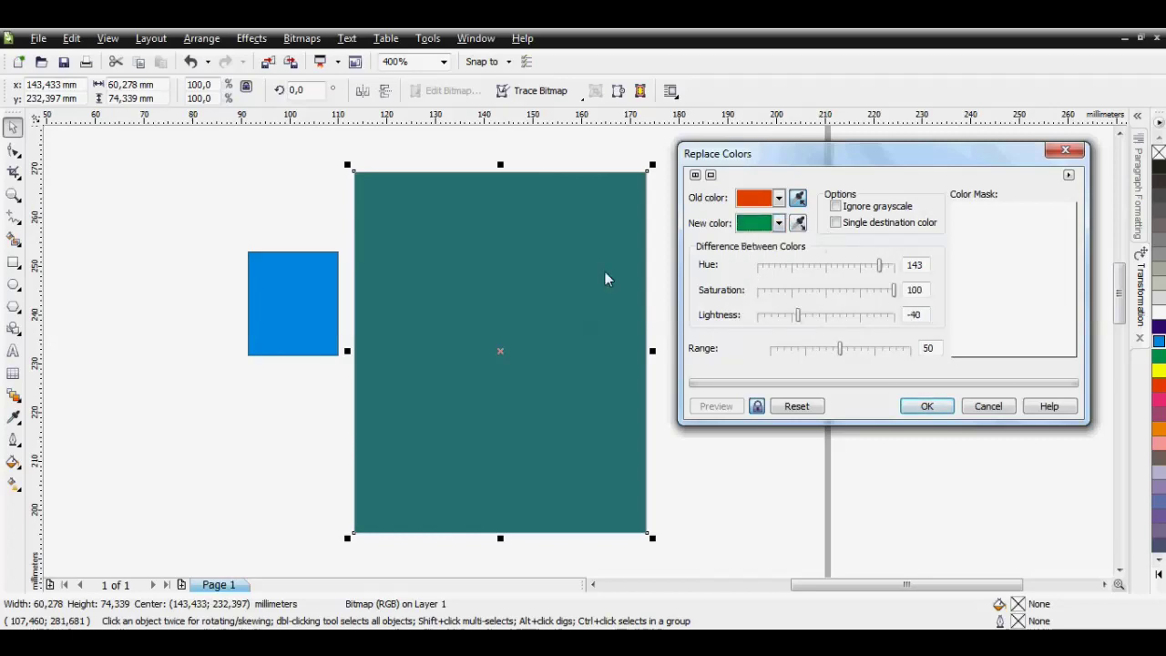
left_click(935, 411)
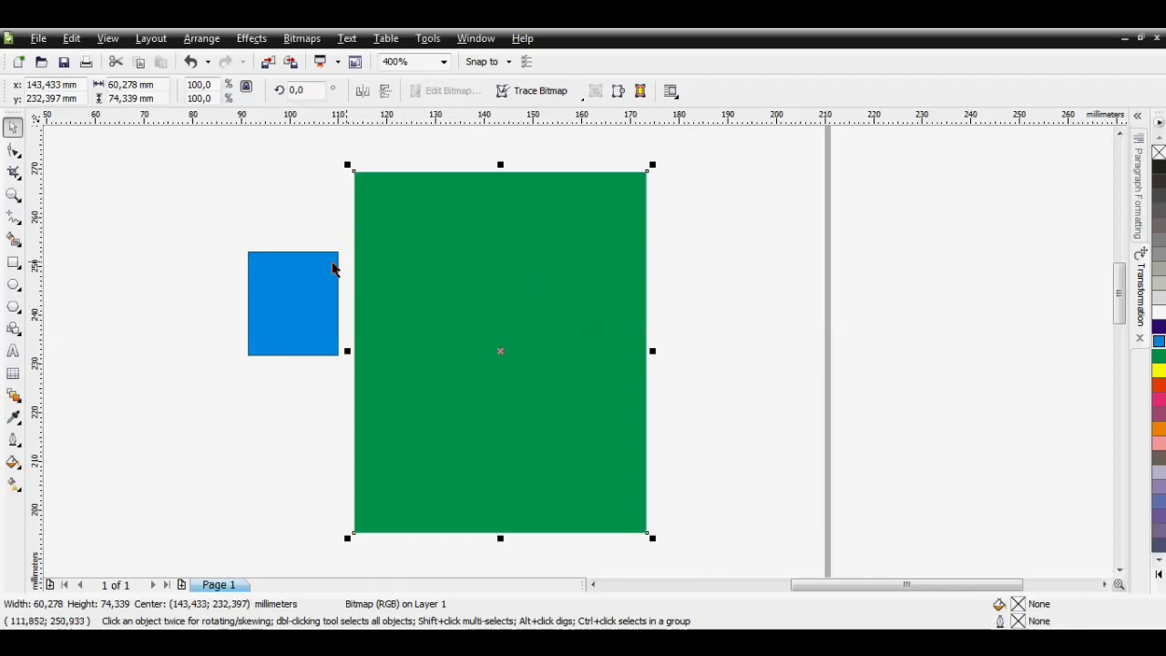
Import the Jellyfish sample picture and place it on the page at its original size
left_click(263, 187)
left_click(39, 38)
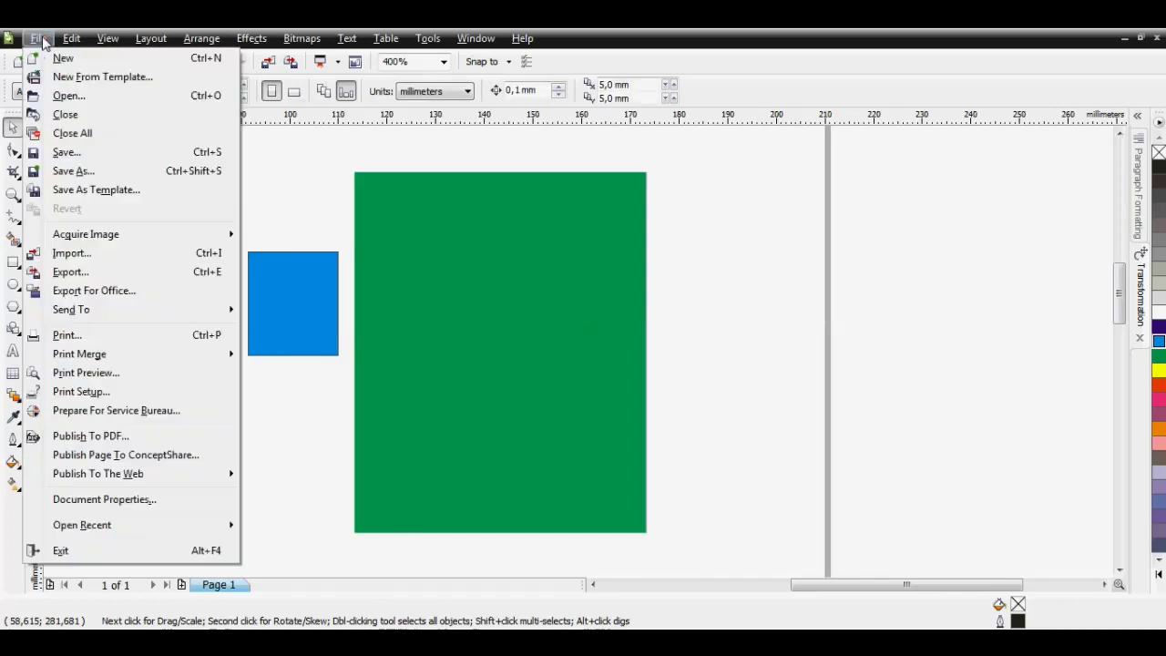
left_click(130, 256)
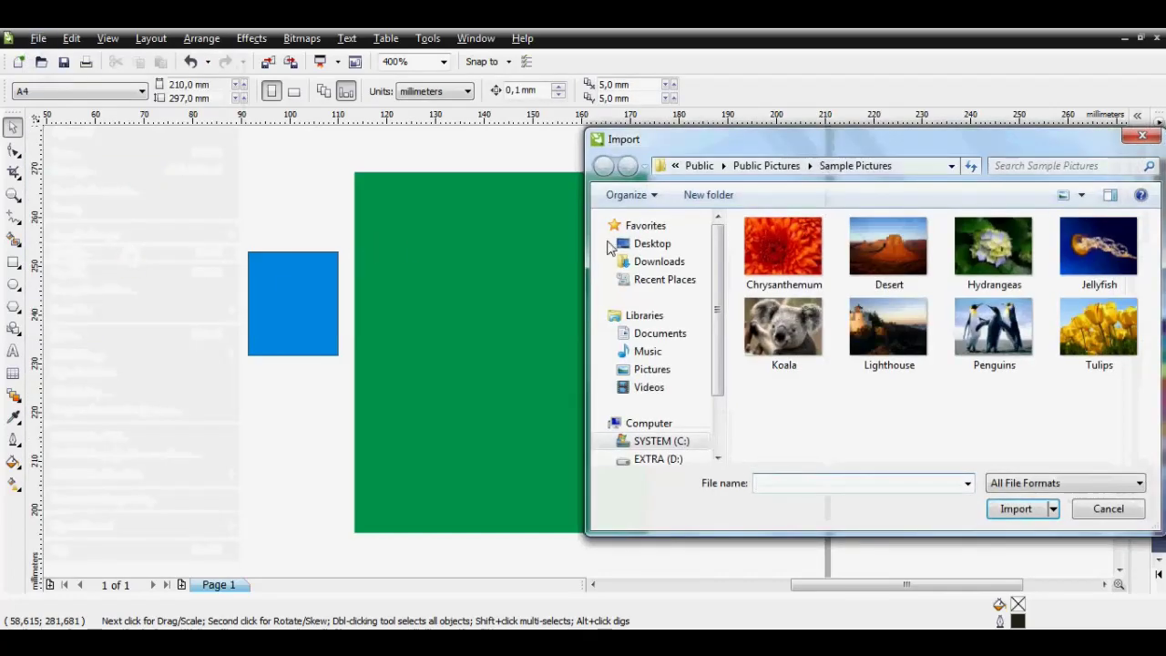
left_click(1122, 265)
left_click(1016, 508)
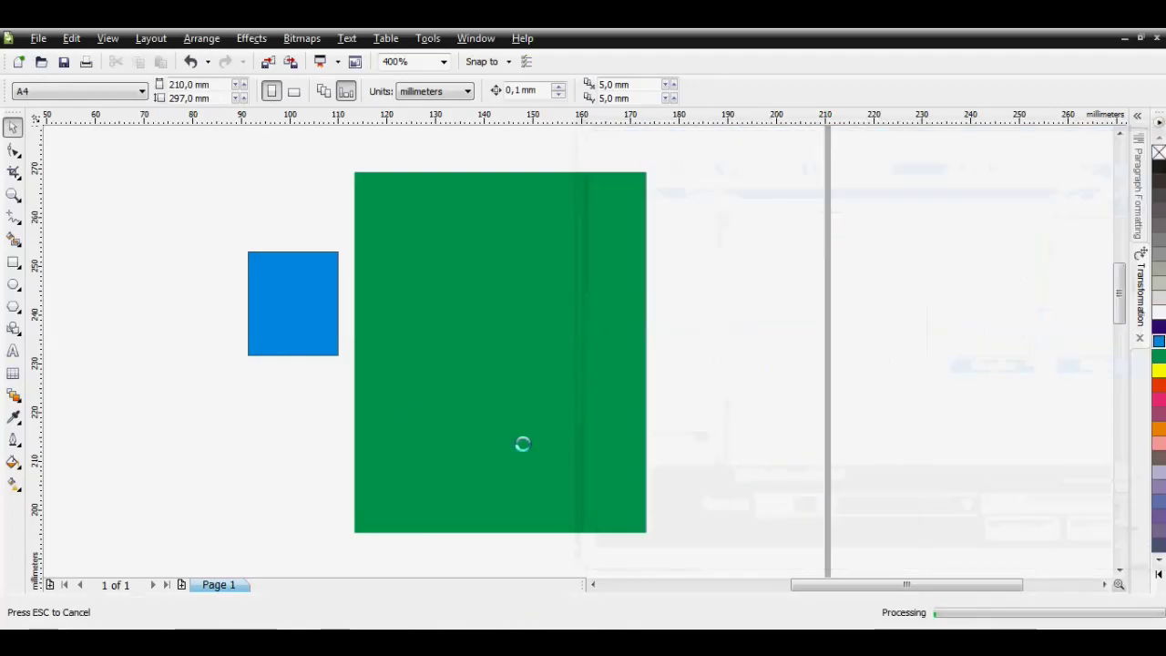
left_click(192, 214)
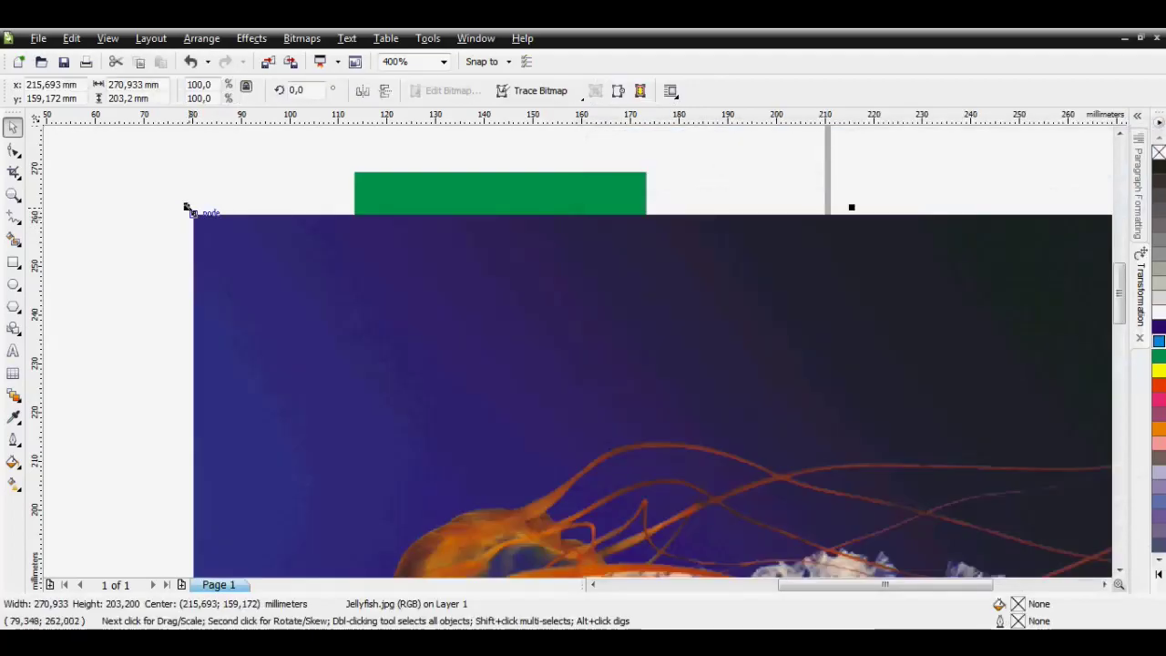
Scale the jellyfish photo down to about 69 × 52 mm and position it over the upper right of the green bitmap
left_click_drag(192, 214, 556, 487)
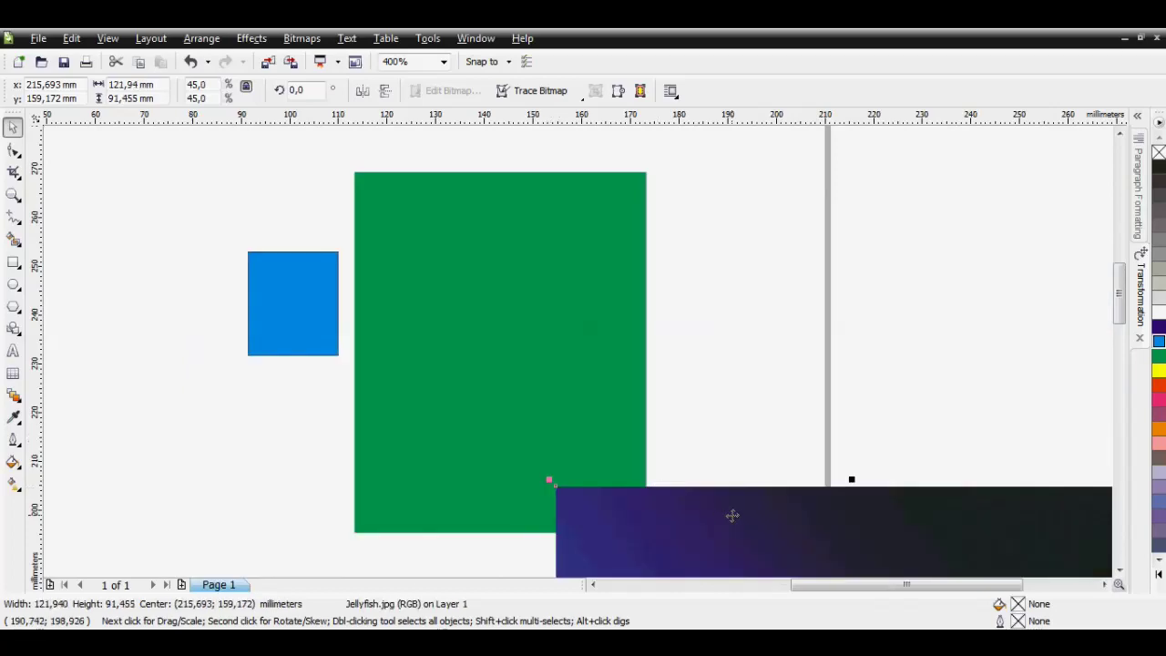
left_click_drag(704, 509, 364, 209)
left_click_drag(211, 180, 343, 281)
left_click_drag(556, 311, 712, 198)
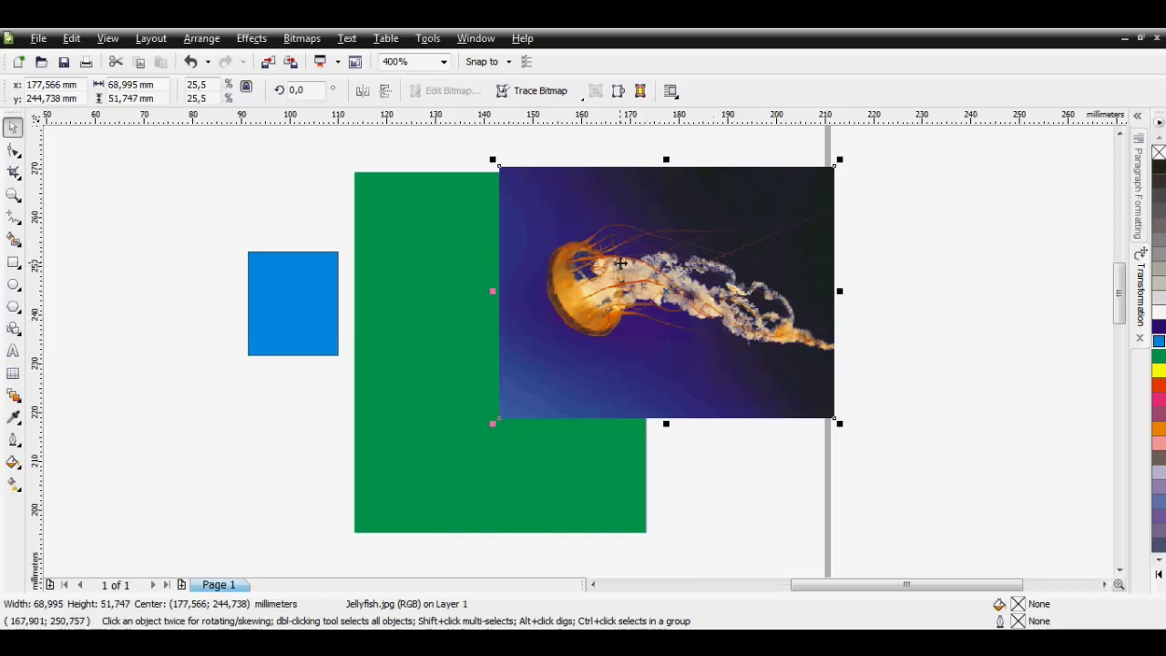
Move the small blue rectangle up and left, then fill it with dark blue and finally yellow
left_click(274, 286)
left_click_drag(286, 278, 261, 226)
left_click(1159, 326)
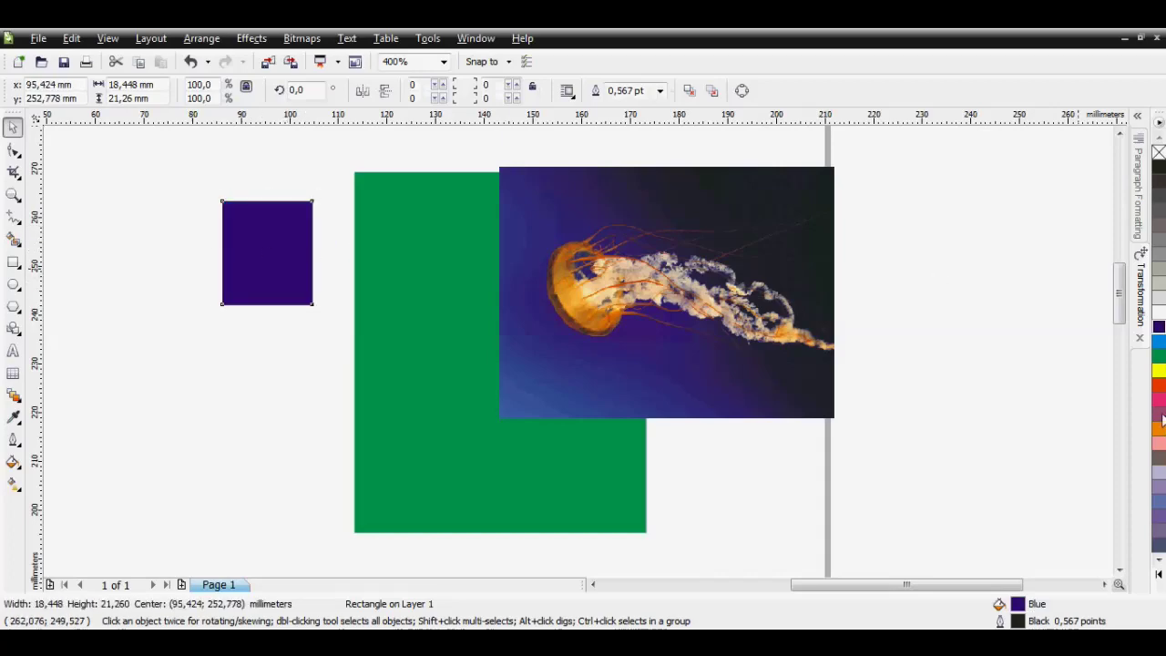
left_click(1159, 372)
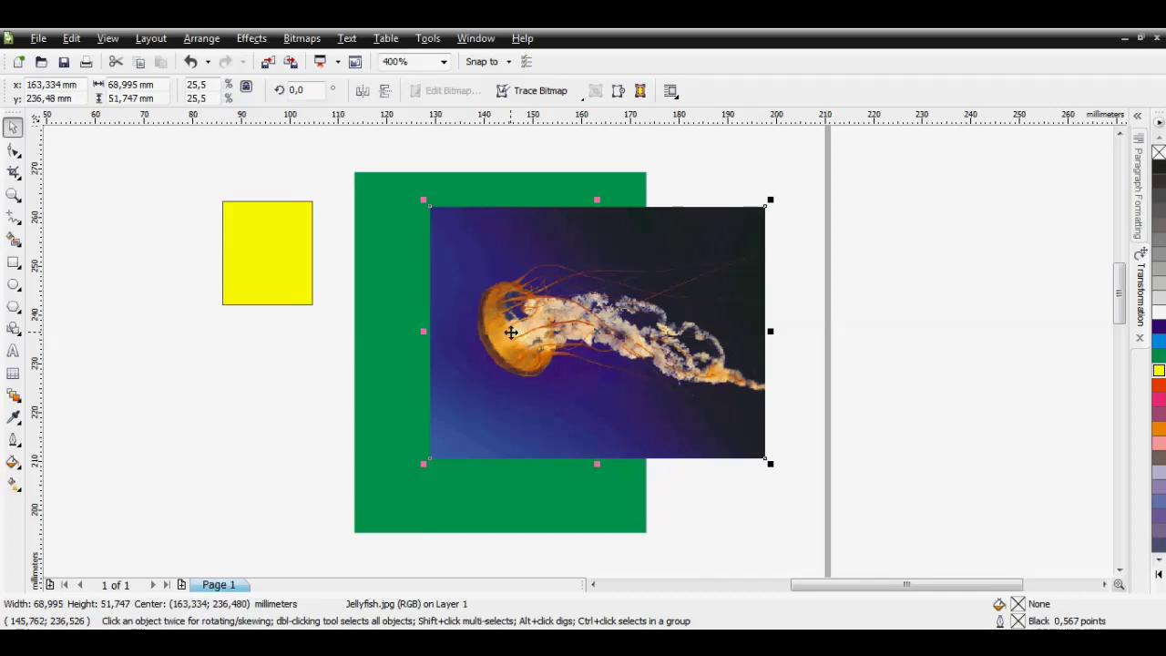
Try to recolour the jellyfish photo from the colour palette and shift it slightly up and right
right_click(1157, 392)
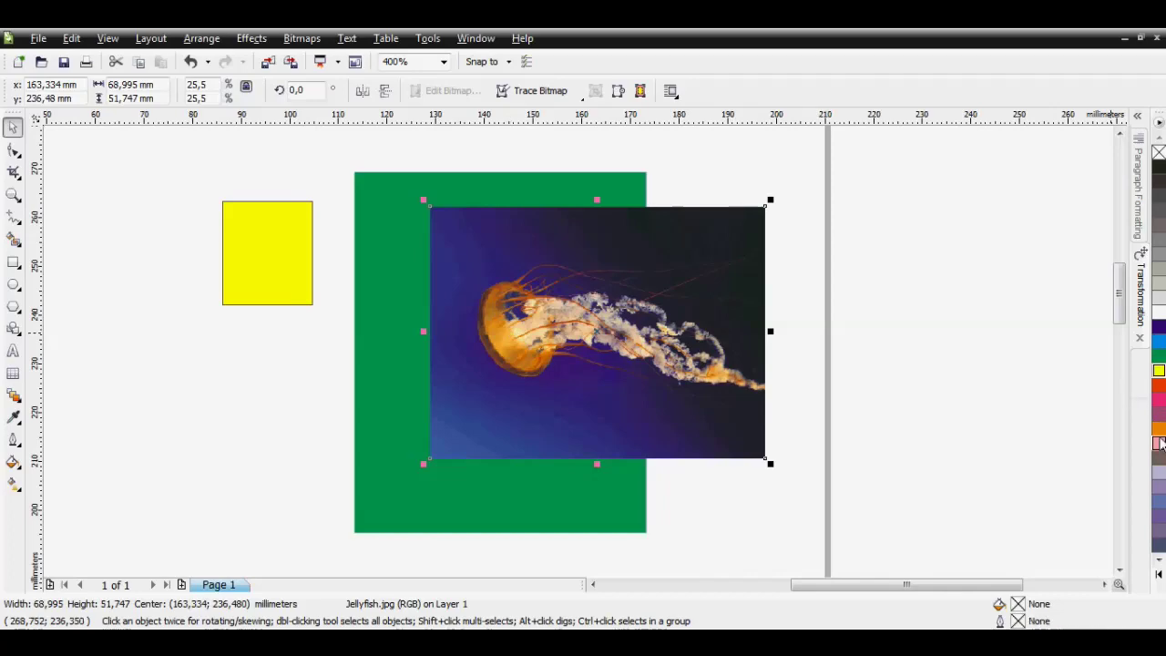
left_click_drag(547, 271, 562, 247)
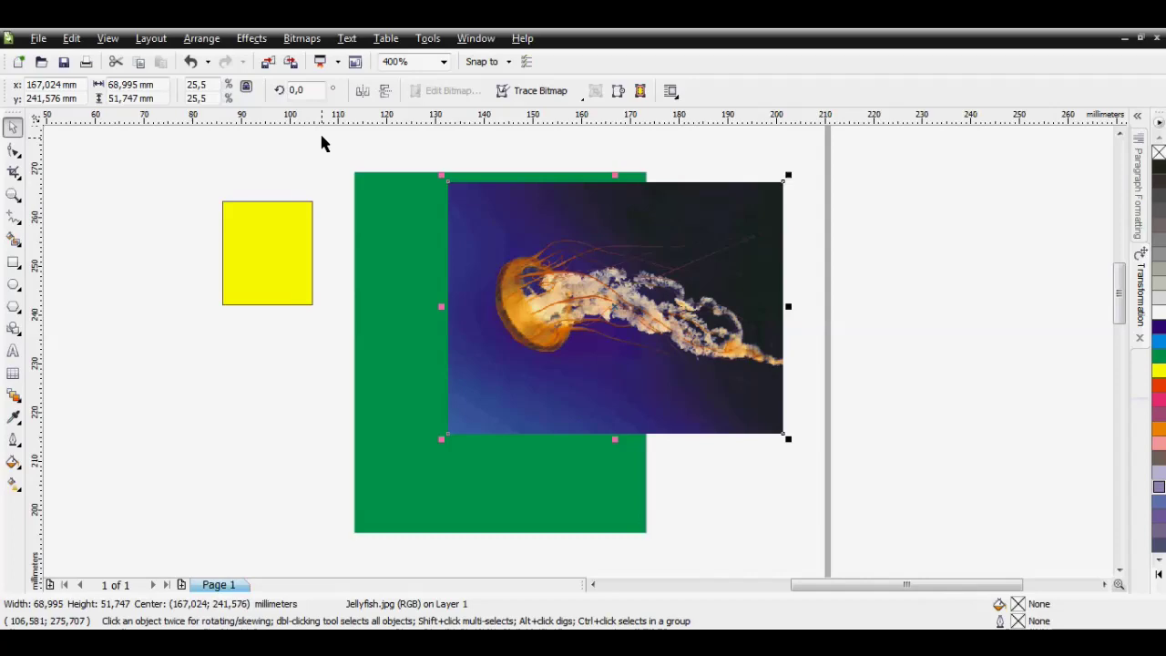
Start Replace Colors on the jellyfish photo and sample its blue background as the old colour
left_click(253, 39)
mouse_move(265, 60)
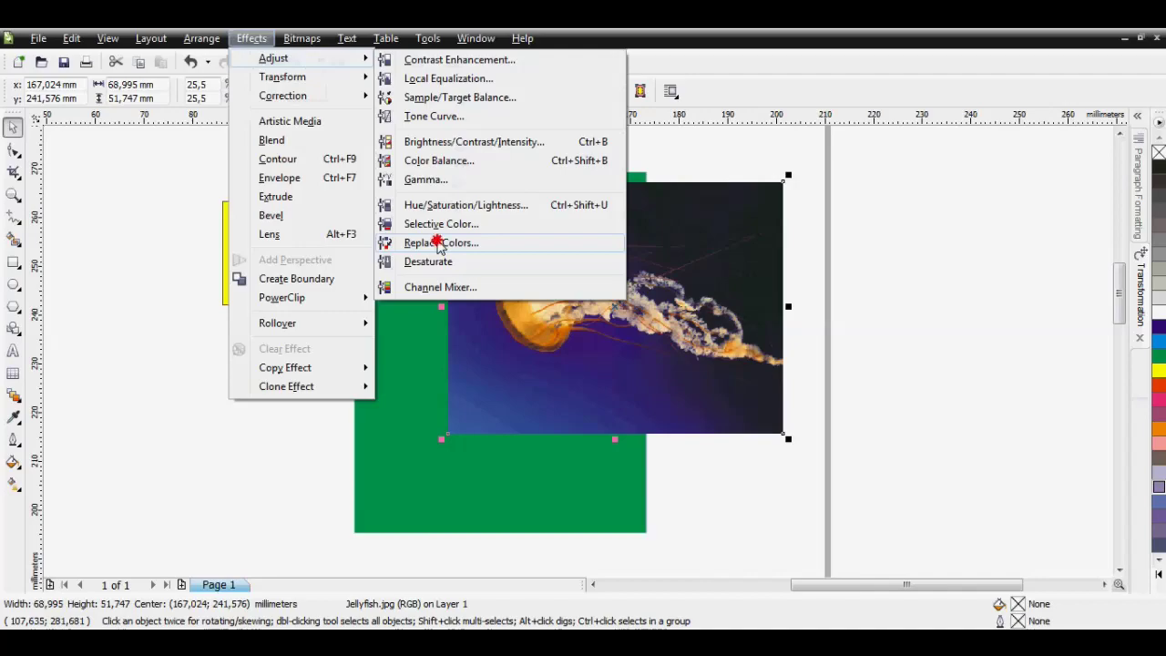
left_click(439, 244)
left_click_drag(480, 119, 809, 155)
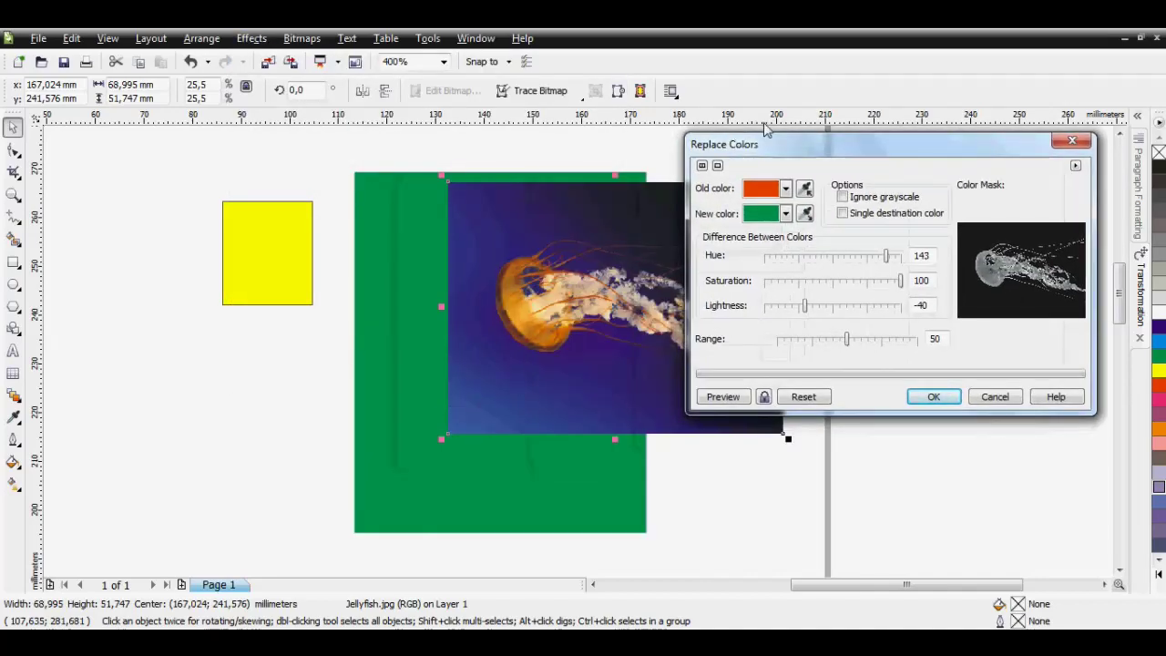
left_click_drag(765, 150, 824, 156)
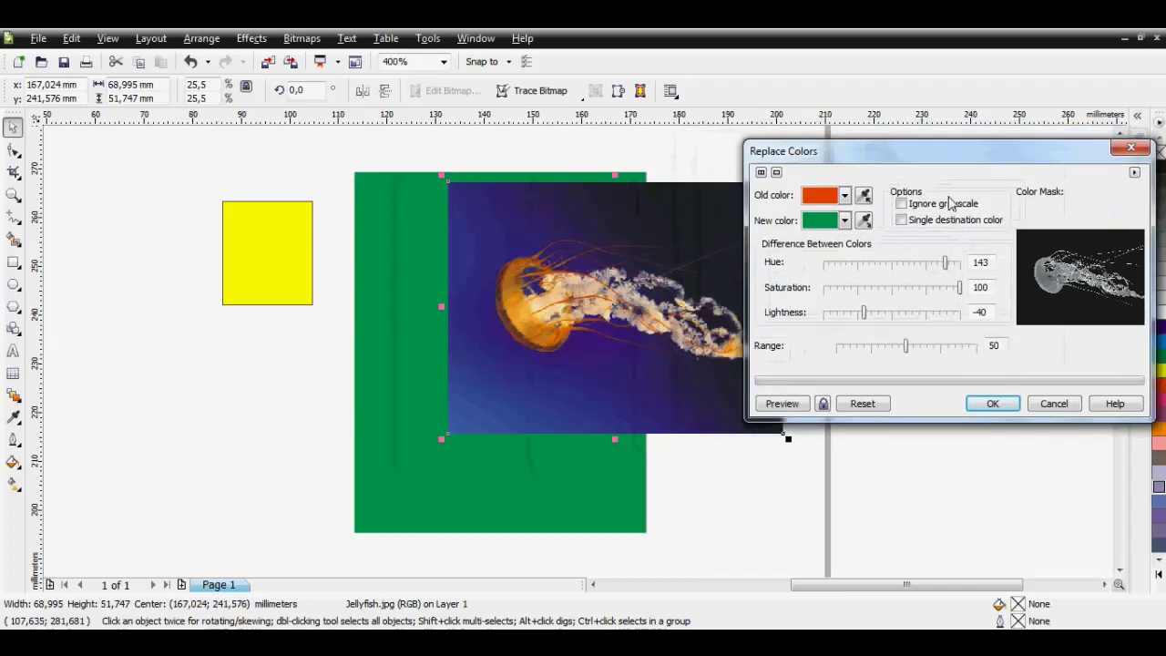
left_click(864, 196)
left_click(457, 424)
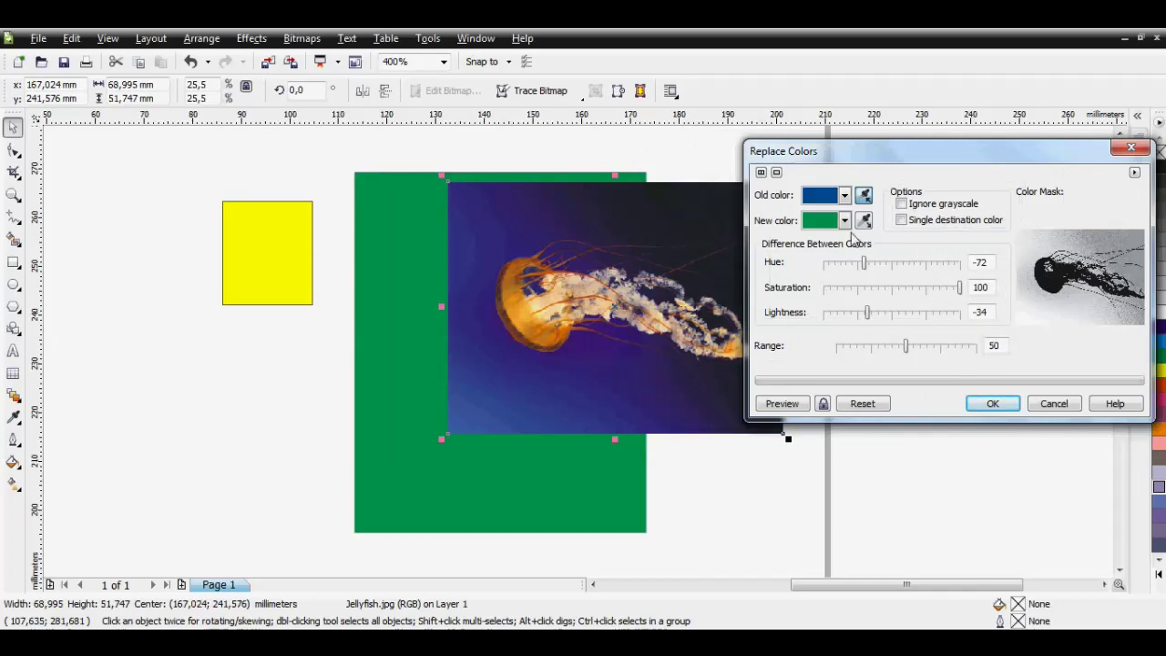
Turn on automatic preview and try light blue and green as the new colour for the background
left_click(843, 221)
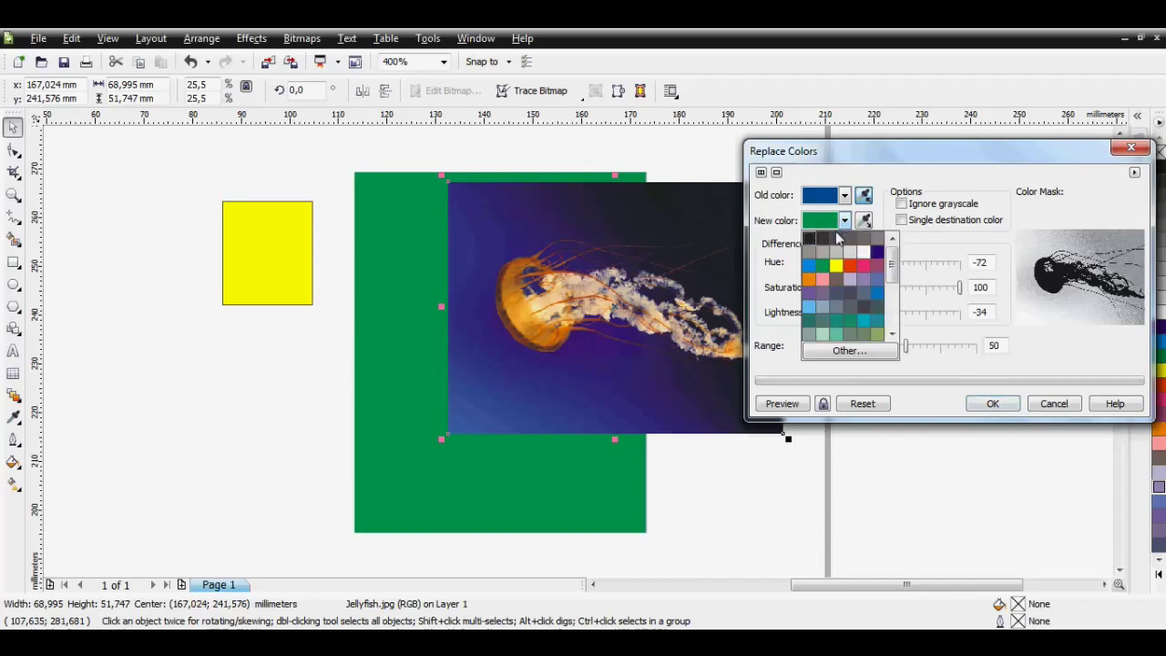
left_click(808, 307)
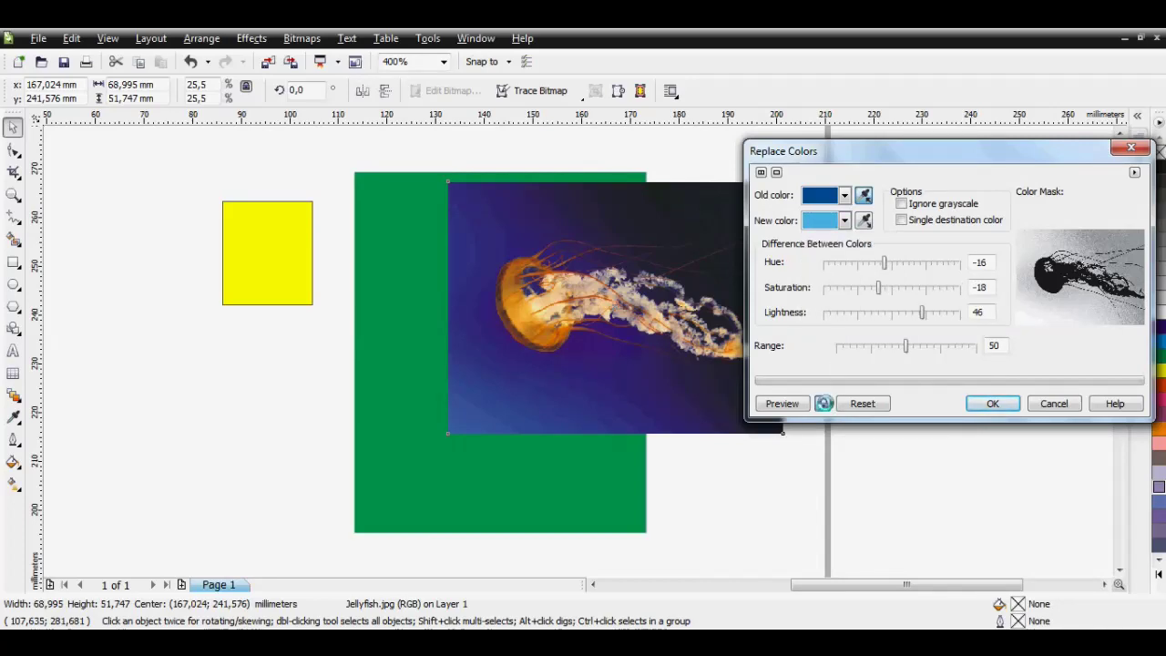
left_click(822, 404)
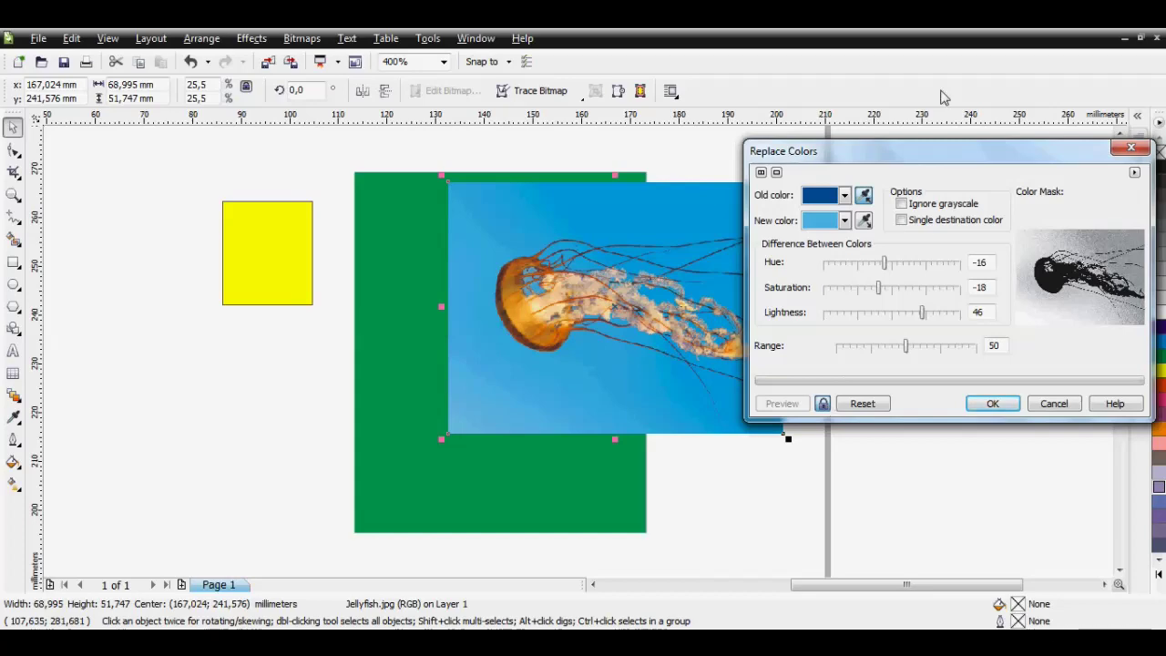
left_click_drag(911, 150, 959, 185)
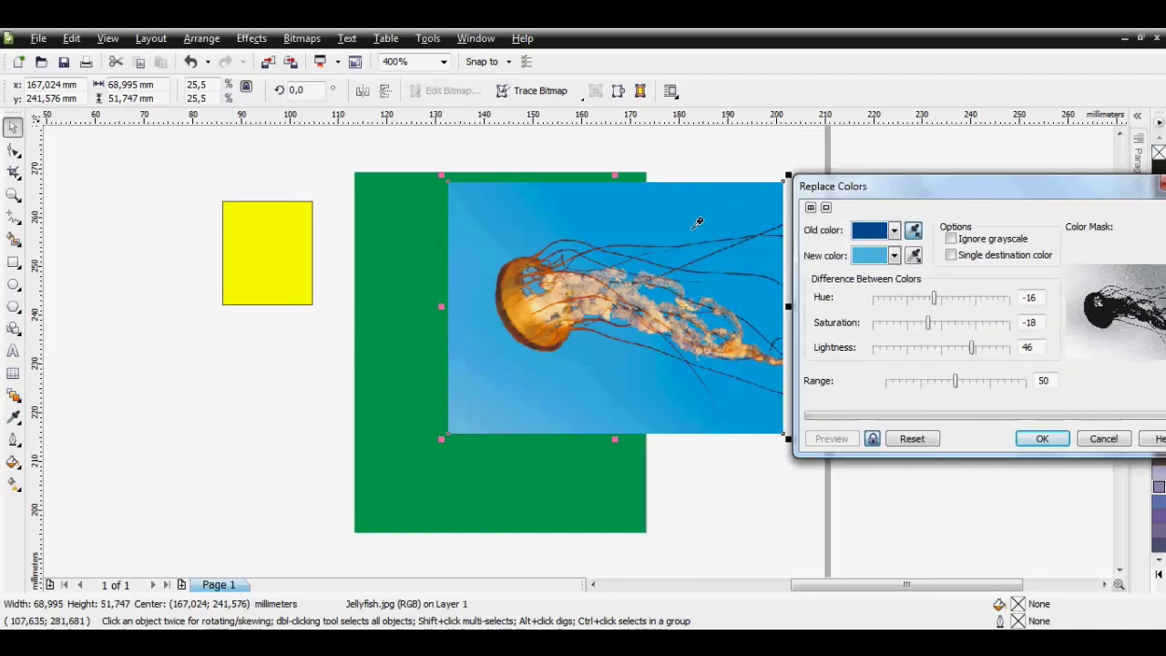
left_click(896, 256)
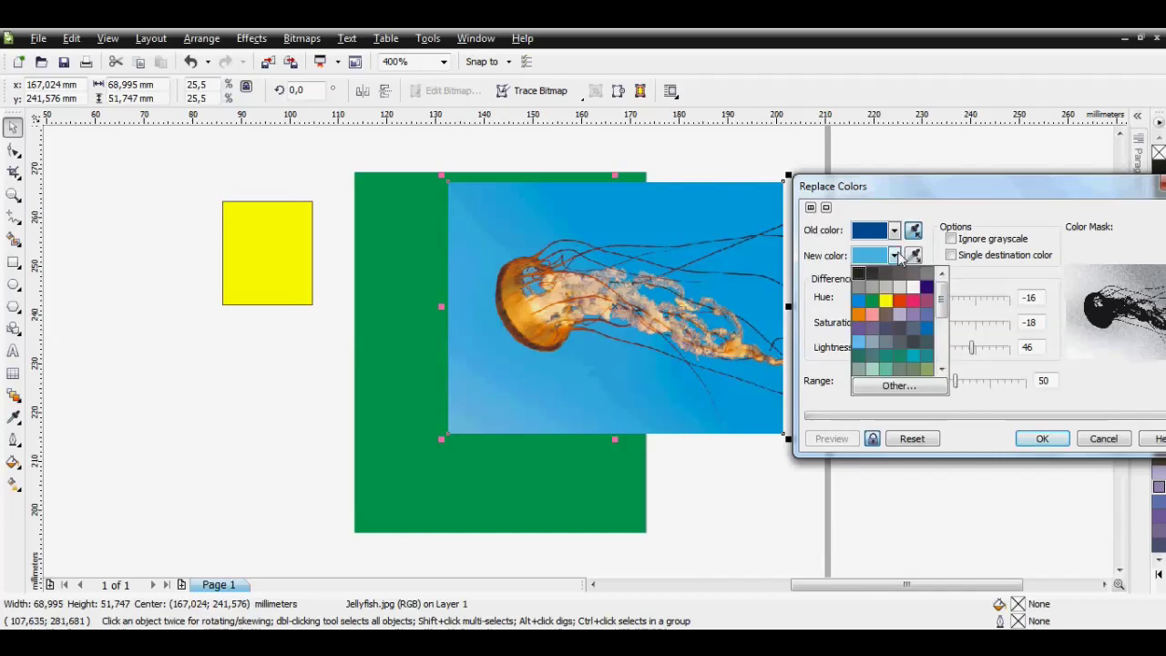
left_click(875, 306)
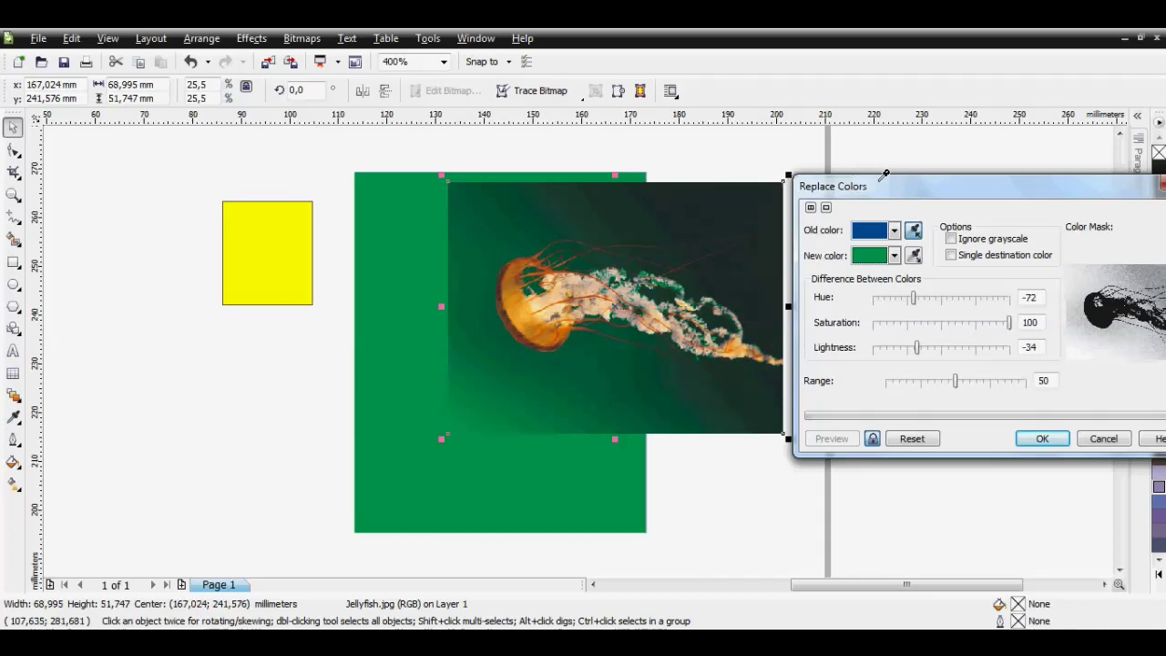
Apply the colour replacement with pink as the new colour and move the jellyfish photo slightly down and left
left_click(895, 256)
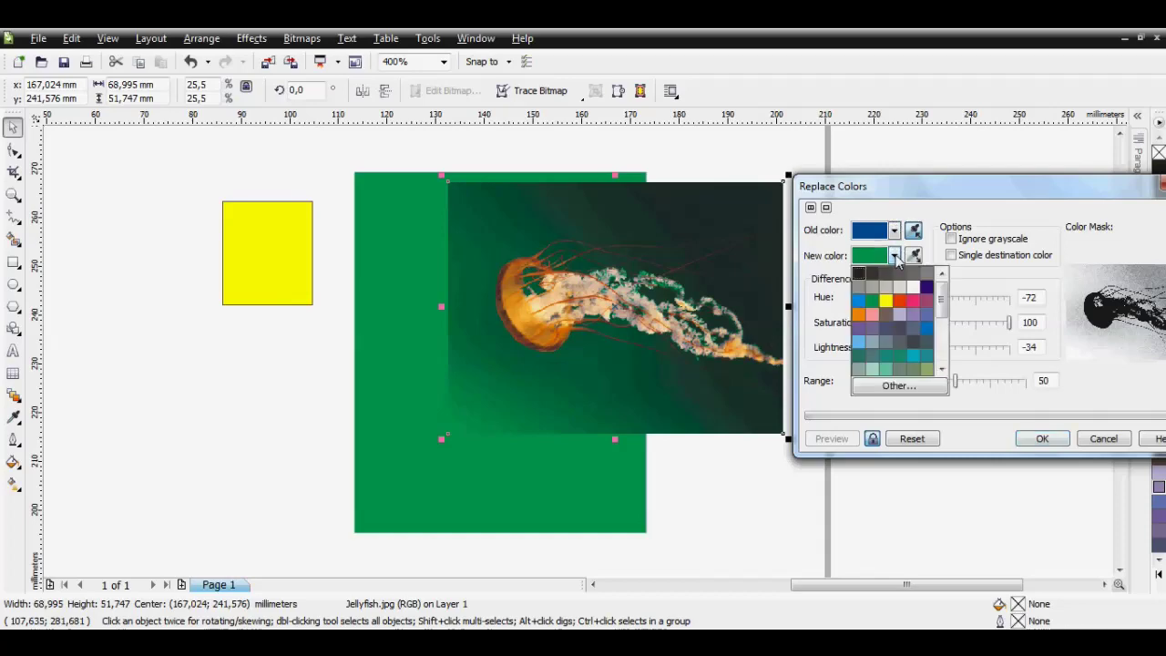
left_click(915, 300)
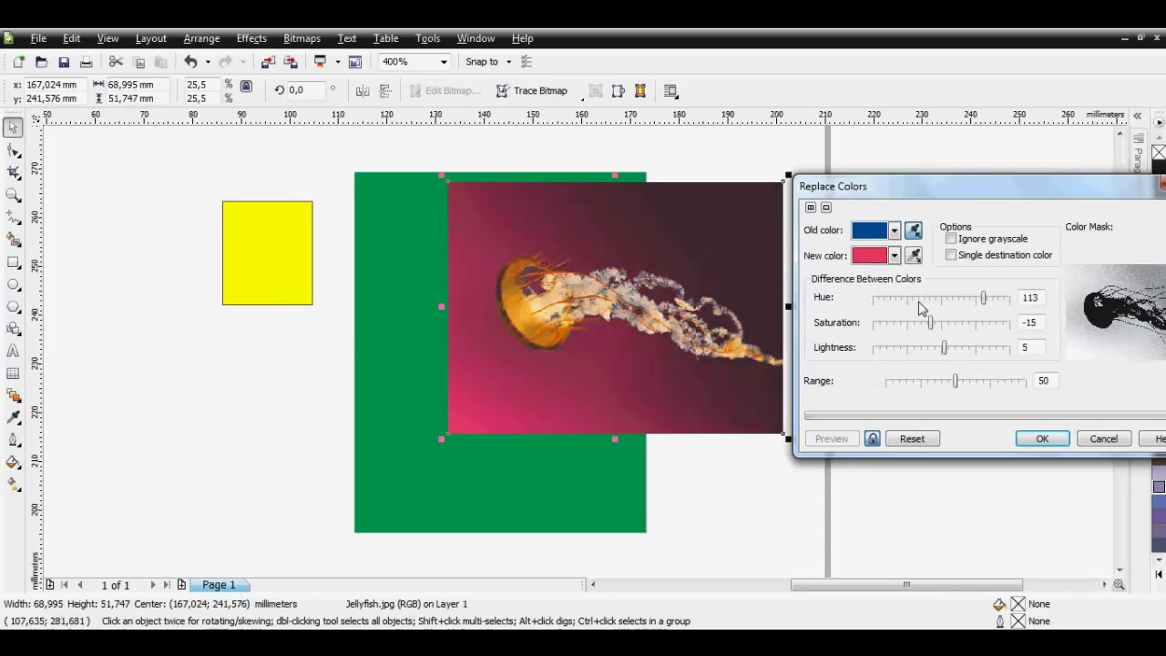
left_click(1040, 438)
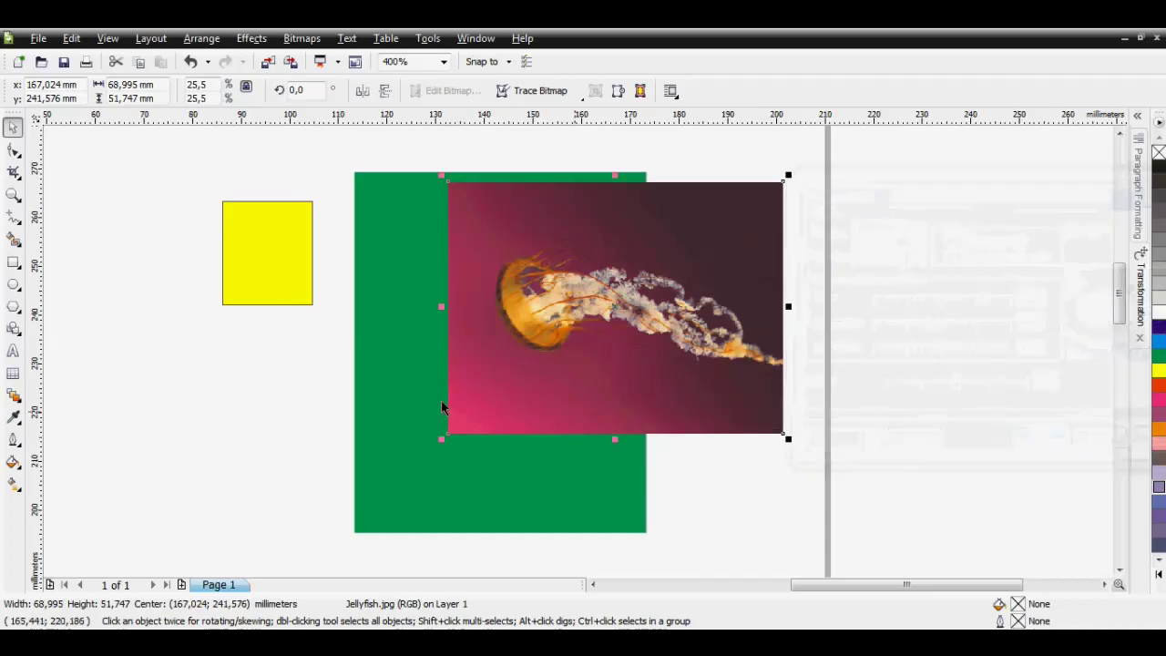
mouse_move(578, 290)
left_mouse_down()
mouse_move(666, 234)
mouse_move(662, 265)
mouse_move(562, 281)
left_mouse_up()
key("Escape")
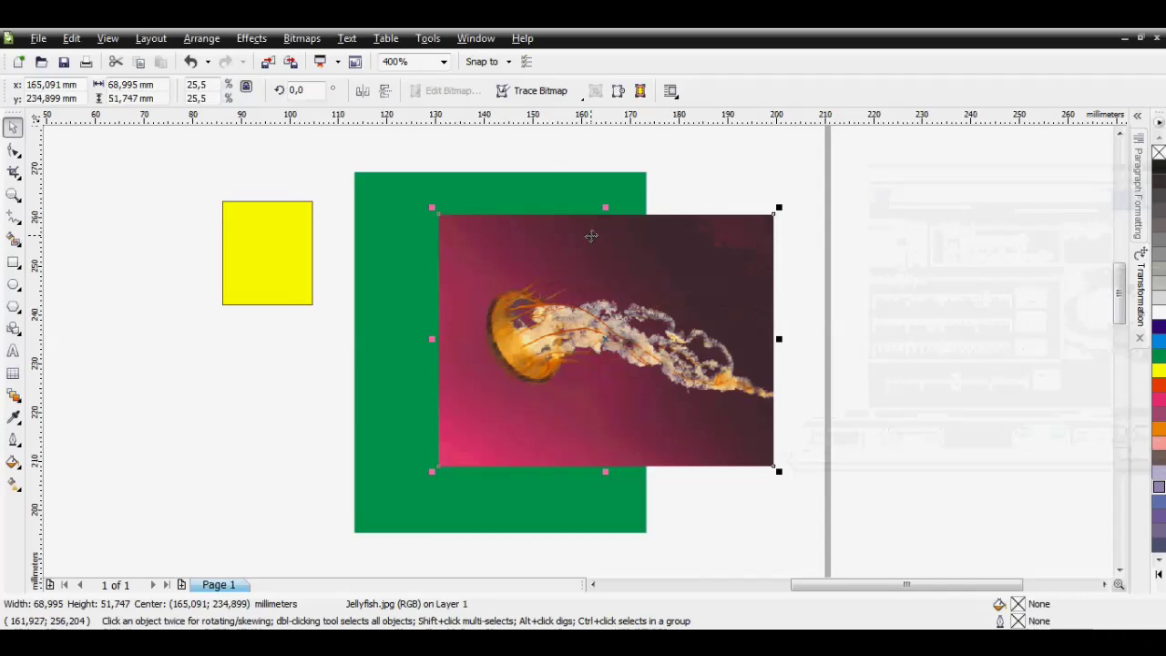